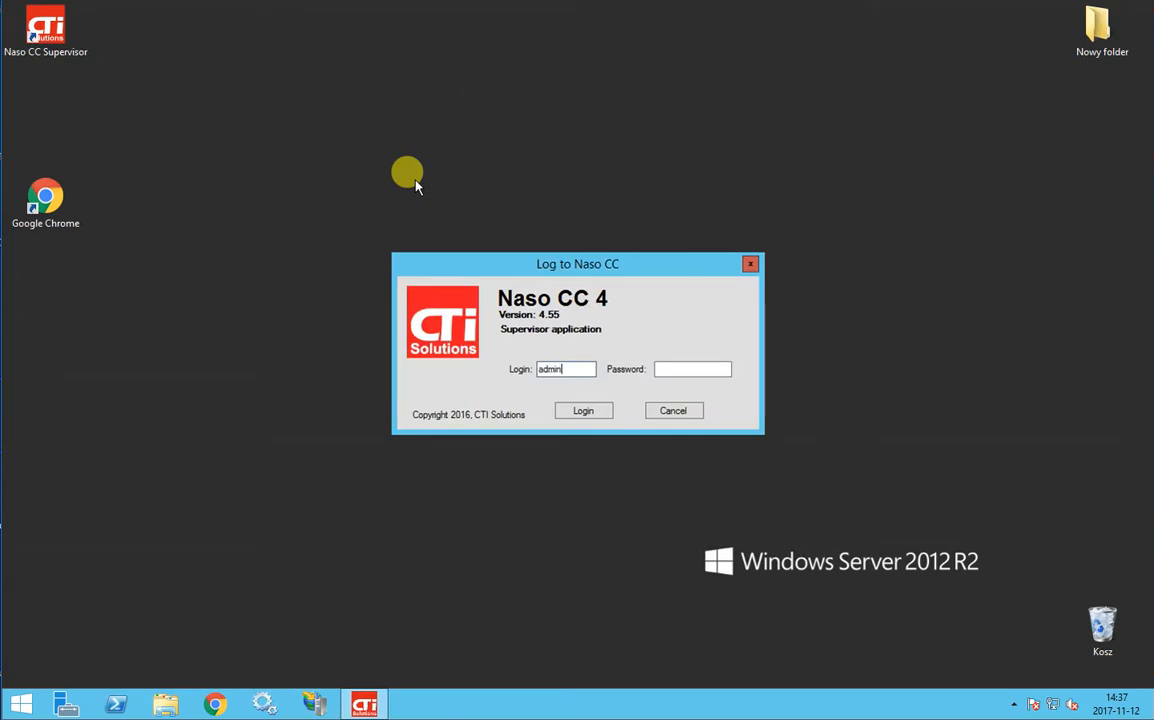
Log in as admin to reach the Statistics line status view
{"action": "left_click", "coordinate": [603, 410]}
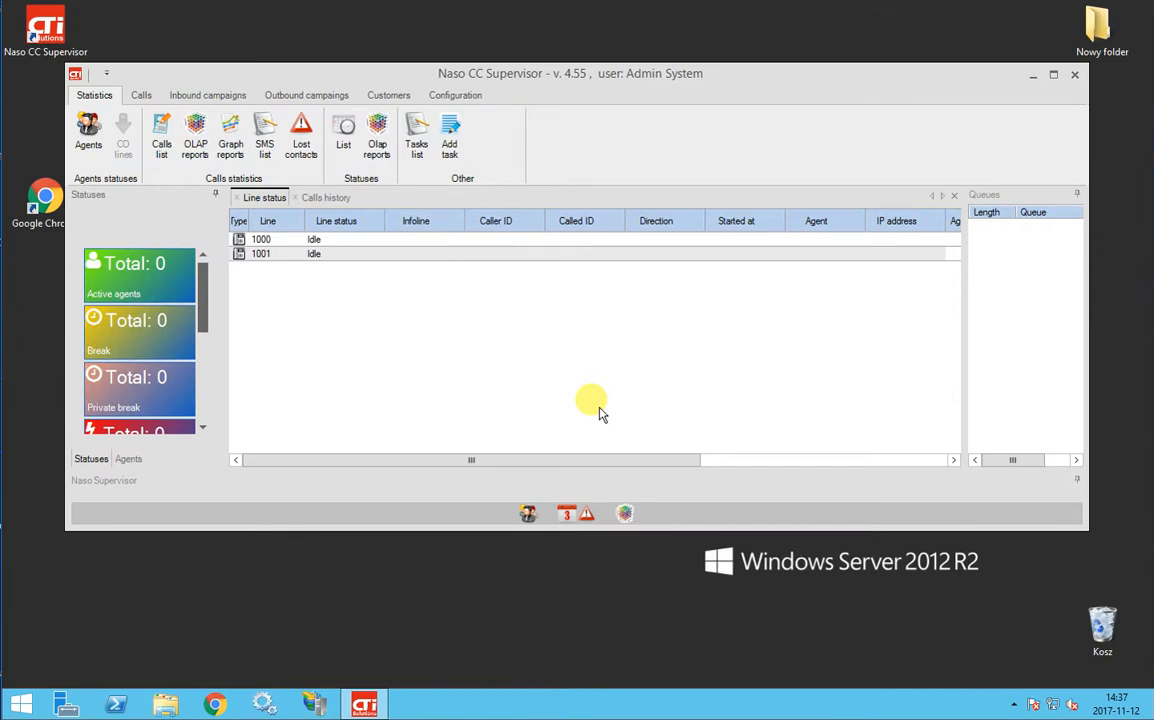
Show the Configuration tab and dismiss the admin change-password form without saving
{"action": "left_click", "coordinate": [477, 102]}
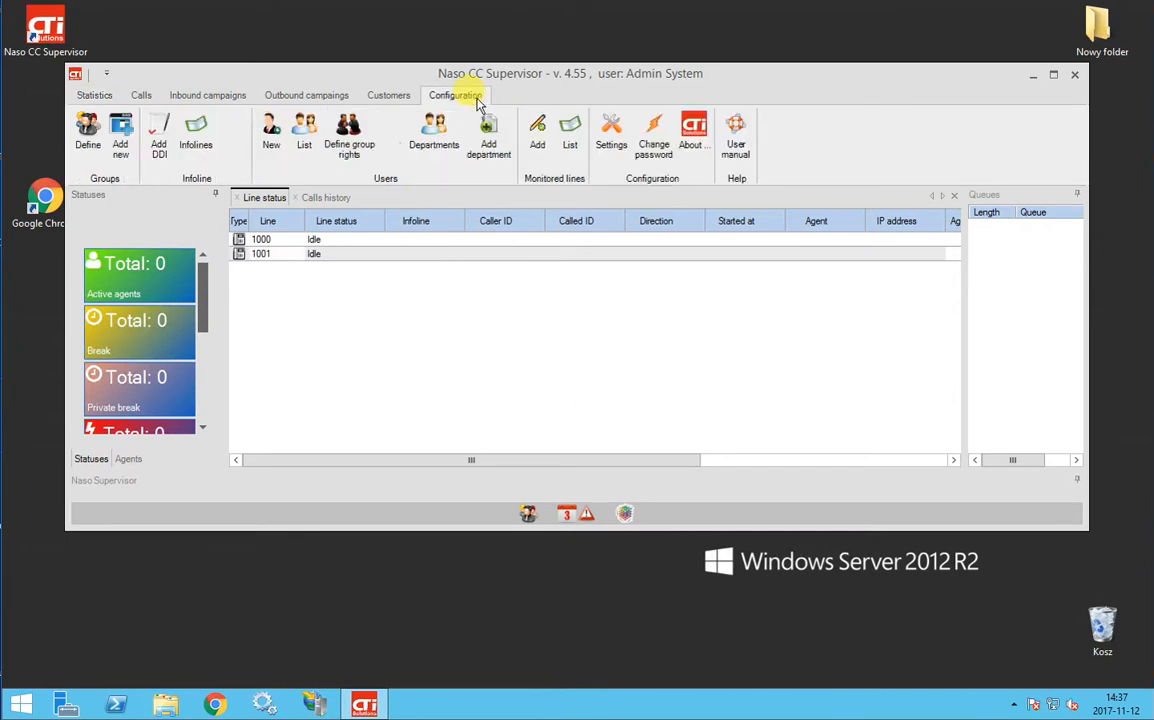
{"action": "left_click", "coordinate": [652, 148]}
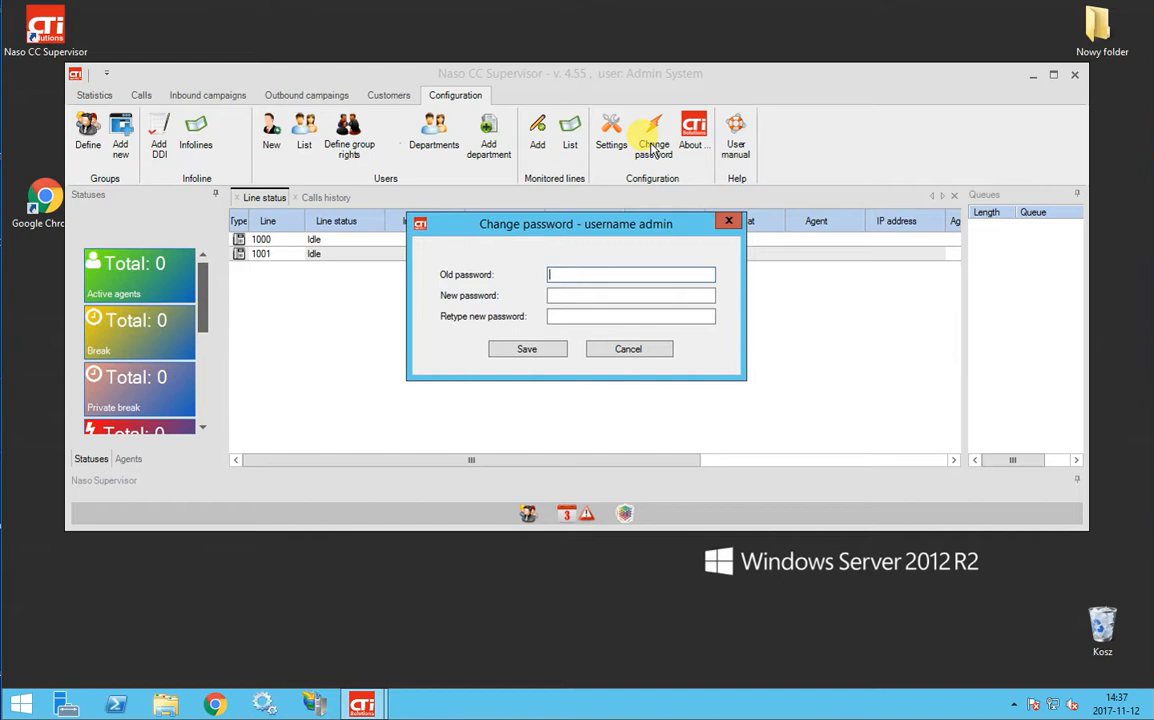
{"action": "left_click", "coordinate": [643, 352]}
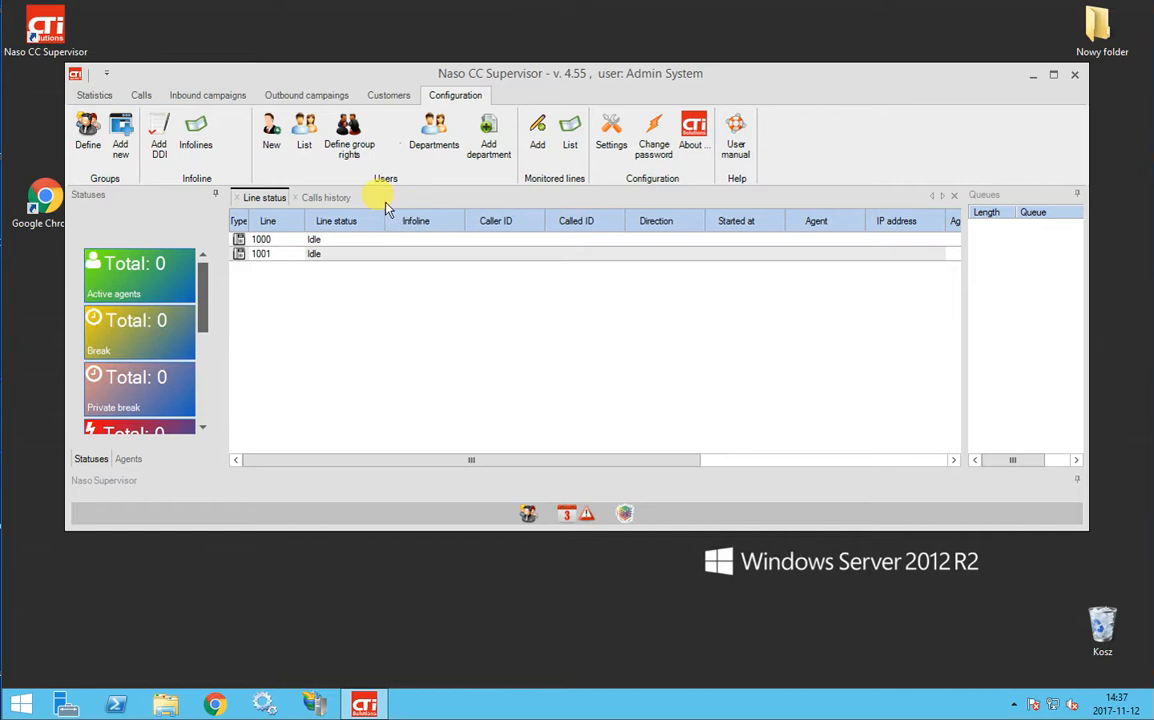
List the monitored phone lines and inspect lines 1000 and 1001 without changes
{"action": "left_click", "coordinate": [572, 133]}
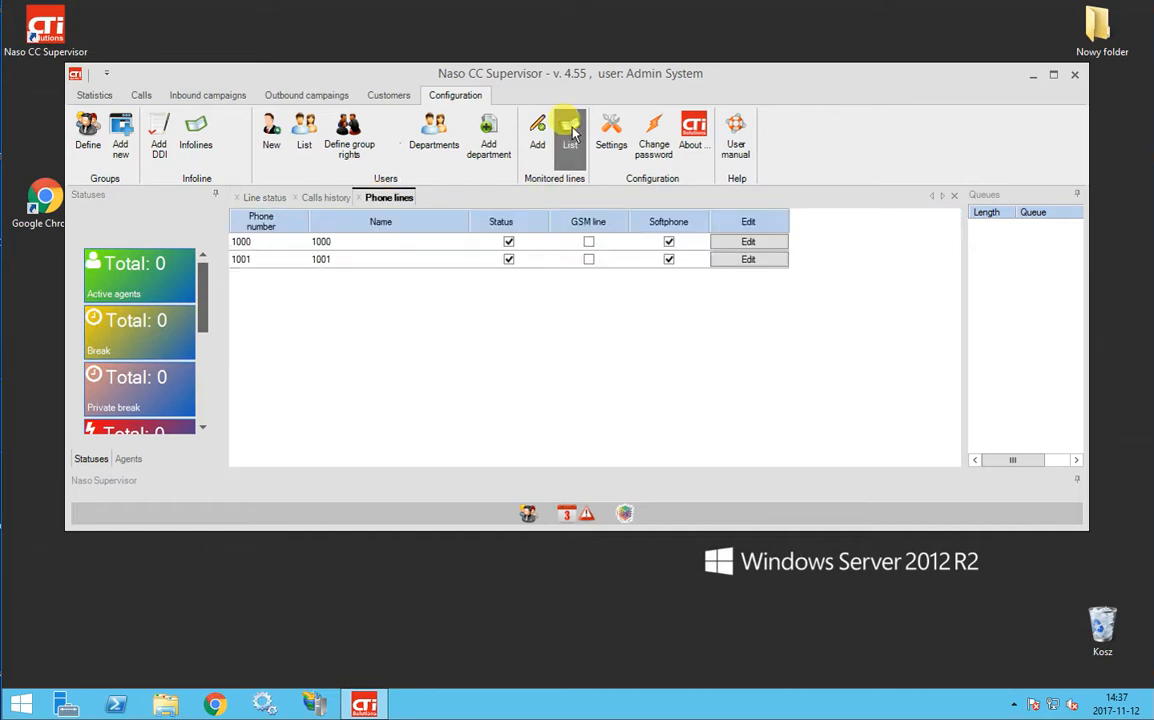
{"action": "left_click", "coordinate": [748, 242]}
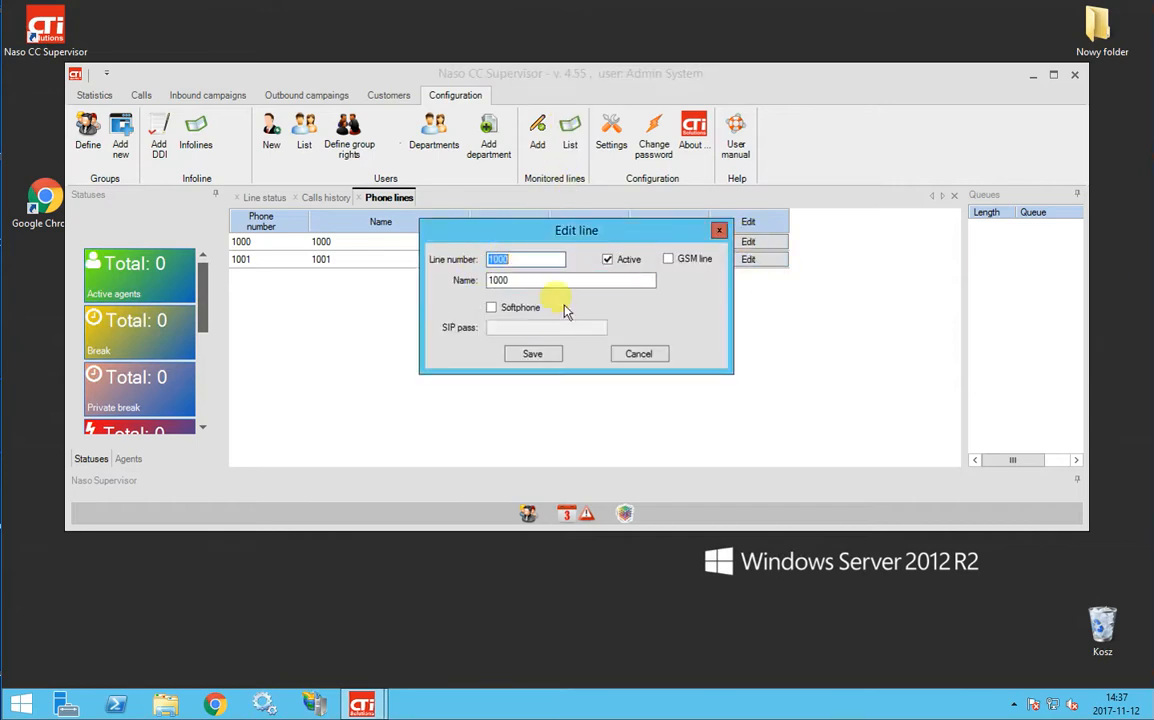
{"action": "left_click", "coordinate": [640, 355]}
{"action": "left_click", "coordinate": [738, 259]}
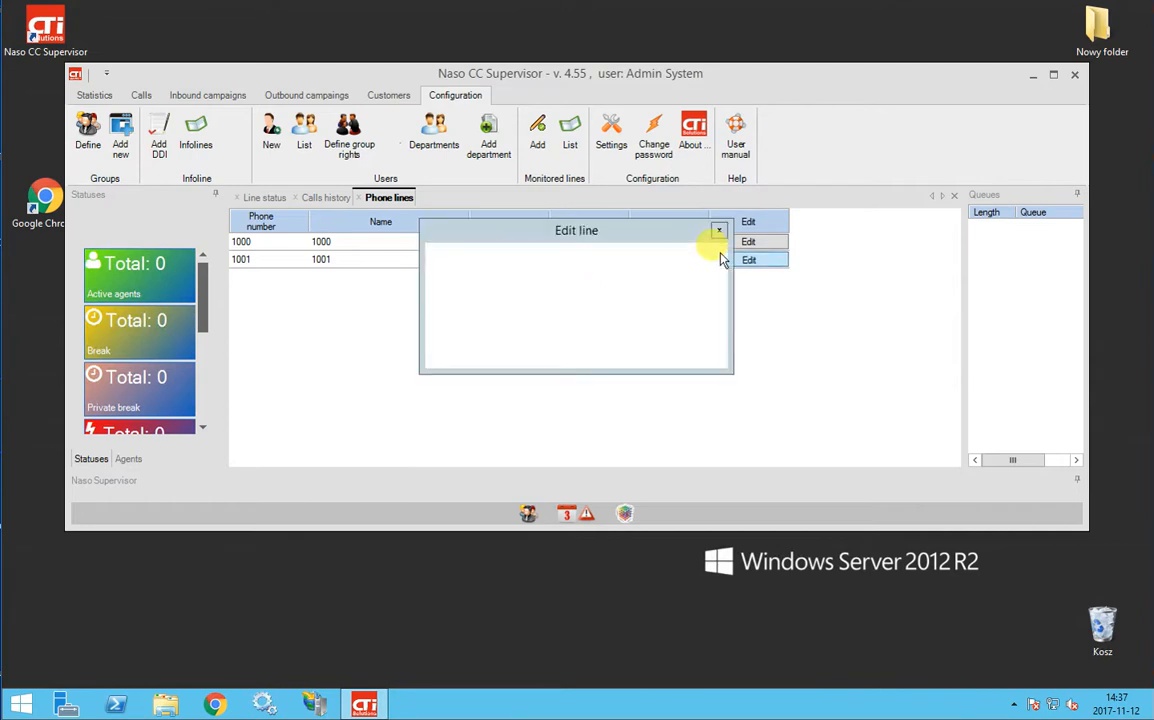
{"action": "left_click", "coordinate": [632, 353]}
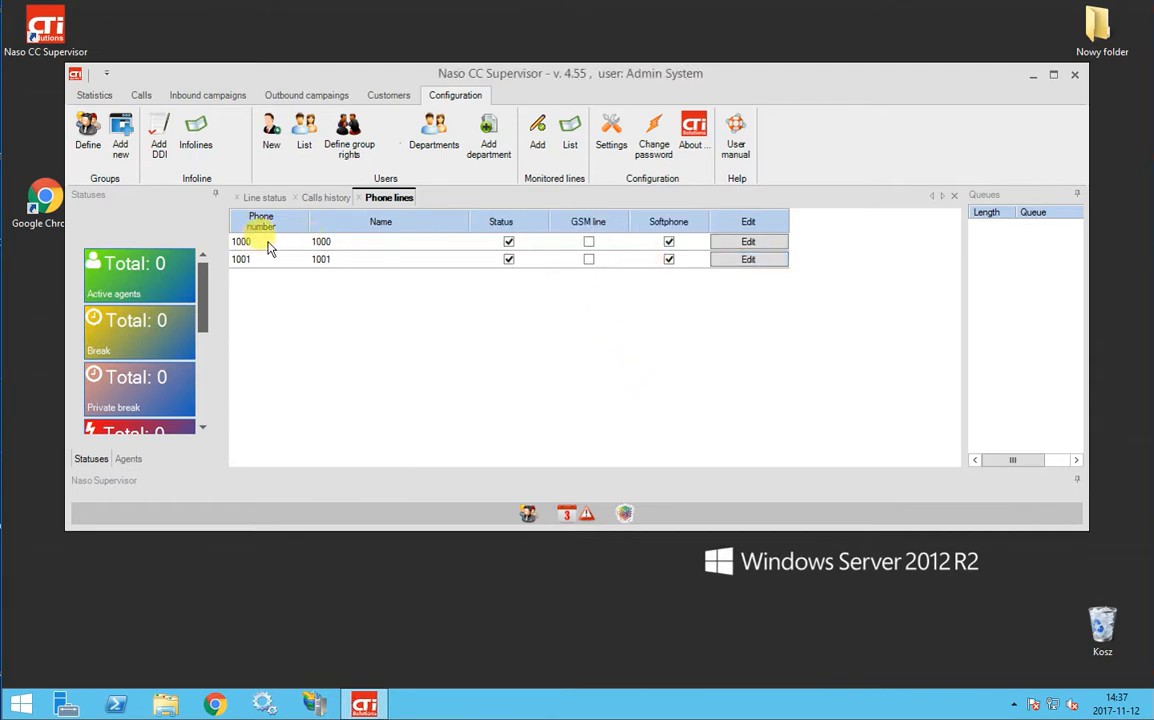
Save line 1000 as a softphone with a SIP password, then re-save line 1001
{"action": "left_click", "coordinate": [749, 243]}
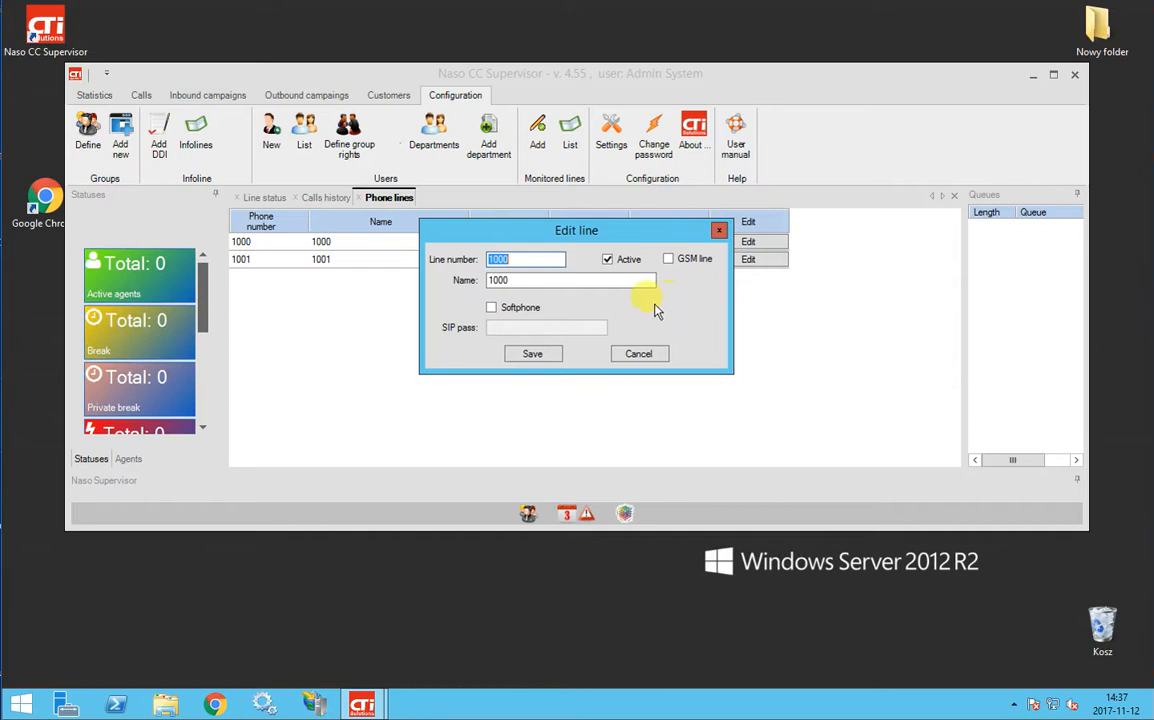
{"action": "left_click", "coordinate": [491, 307]}
{"action": "left_click", "coordinate": [520, 327]}
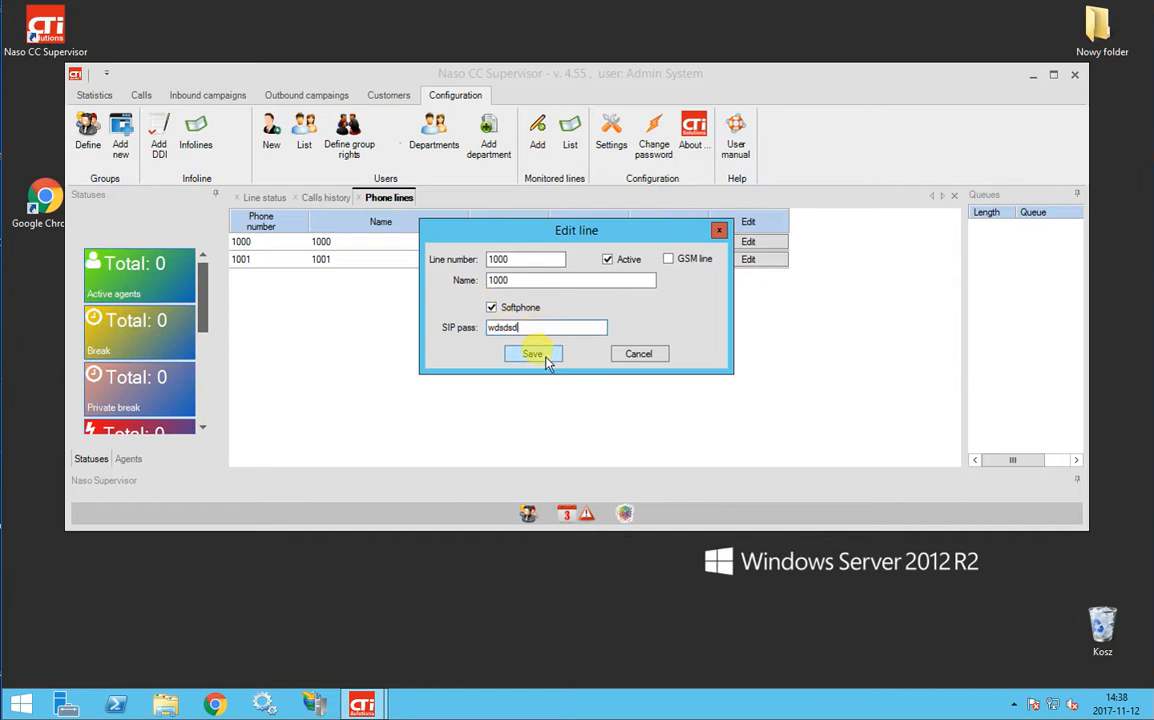
{"action": "left_click", "coordinate": [548, 362]}
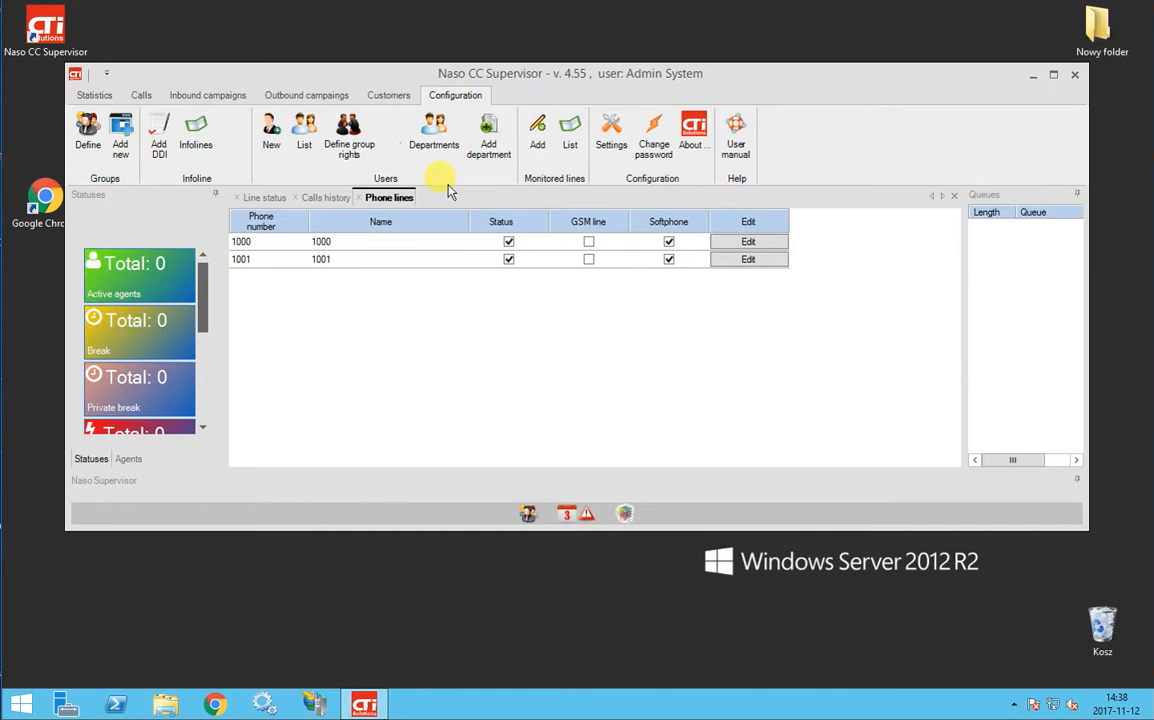
{"action": "left_click", "coordinate": [747, 260]}
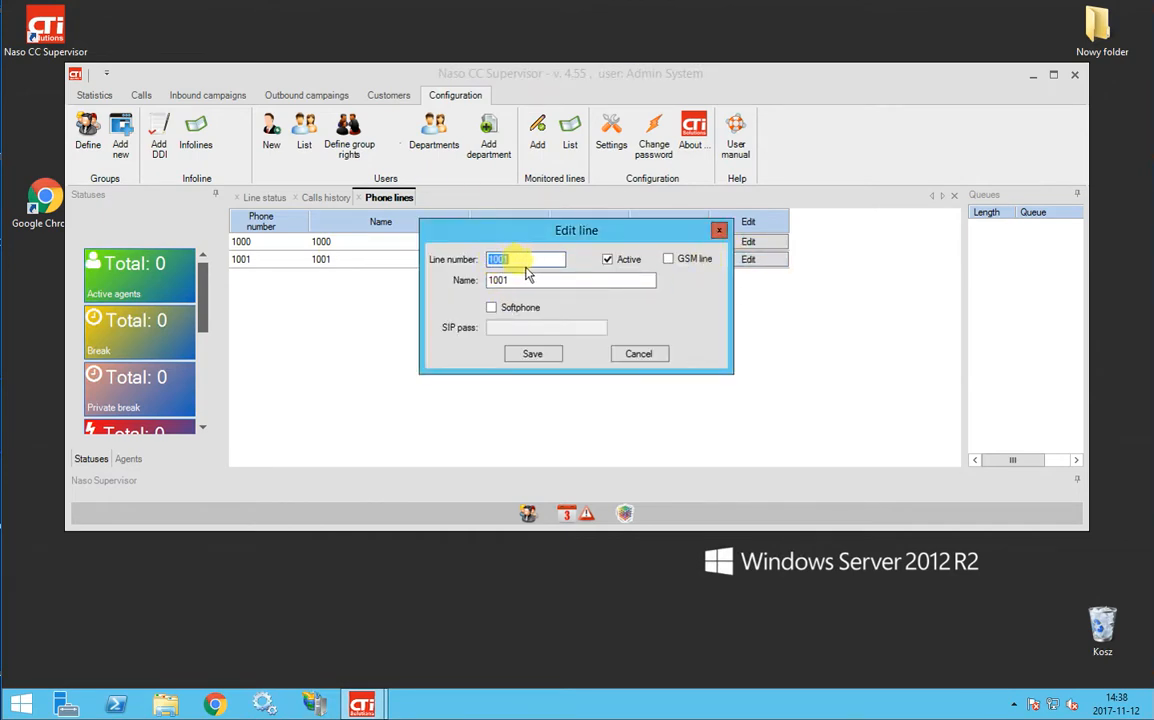
{"action": "left_click", "coordinate": [540, 356]}
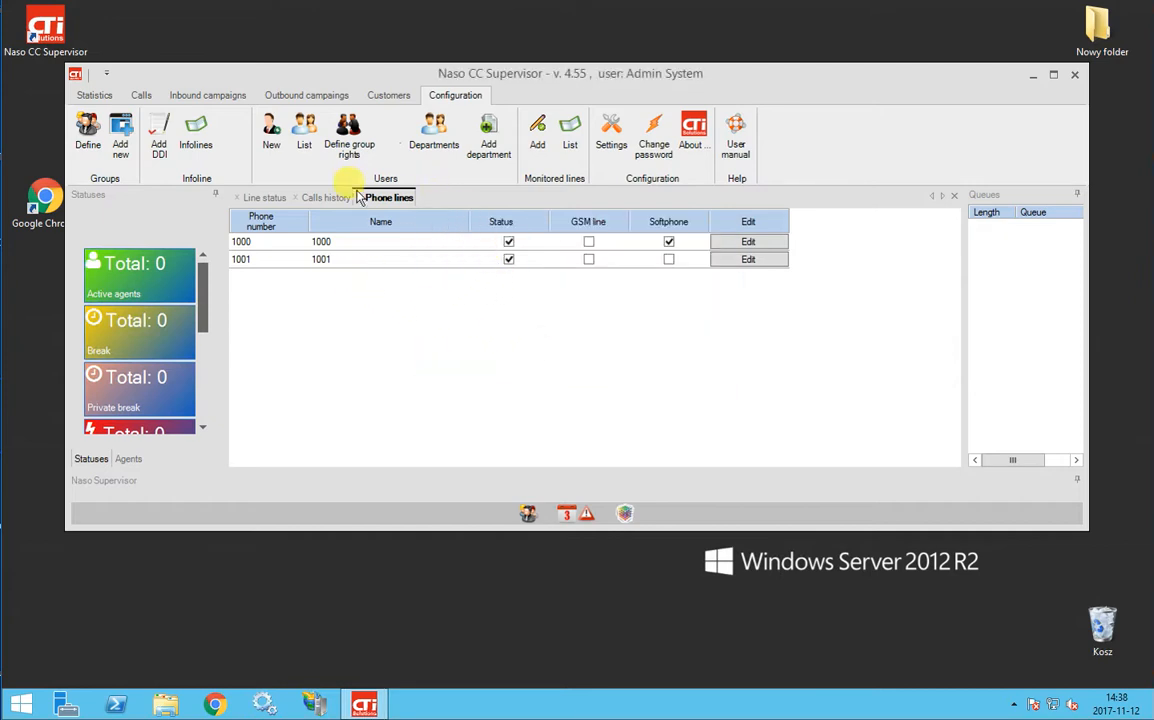
On user 1000's card keep PBX line 1000, leave dynamic line off, and enable Autologin
{"action": "left_click", "coordinate": [306, 140]}
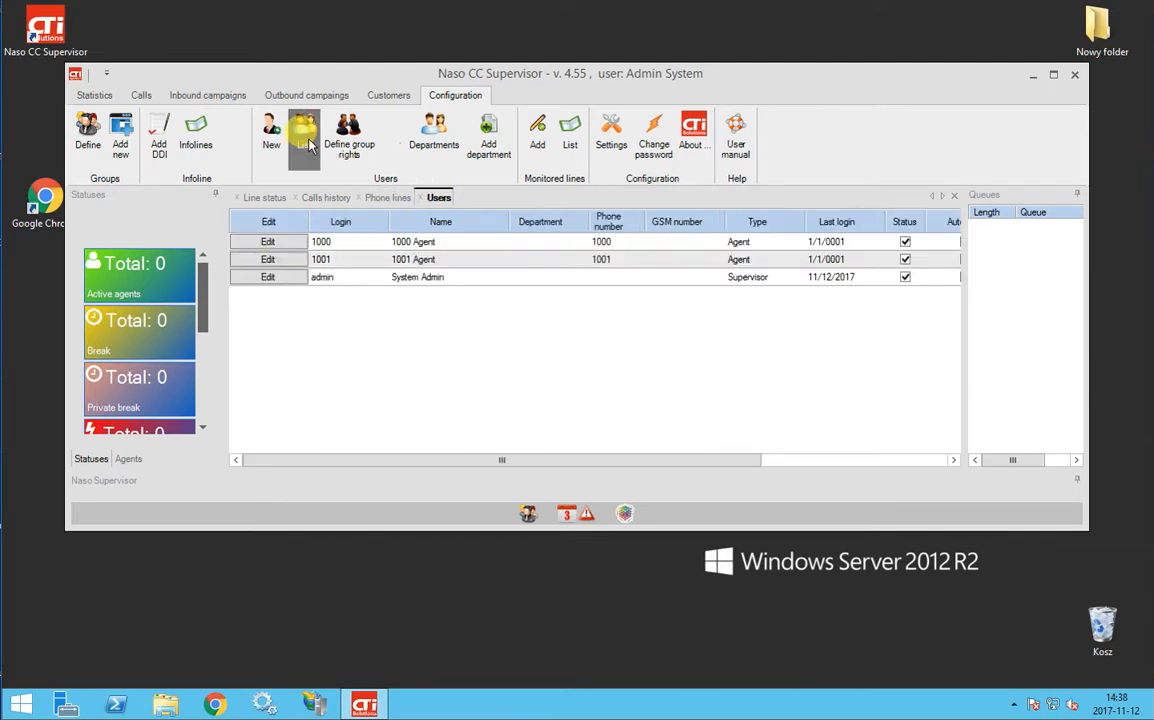
{"action": "left_click", "coordinate": [278, 244]}
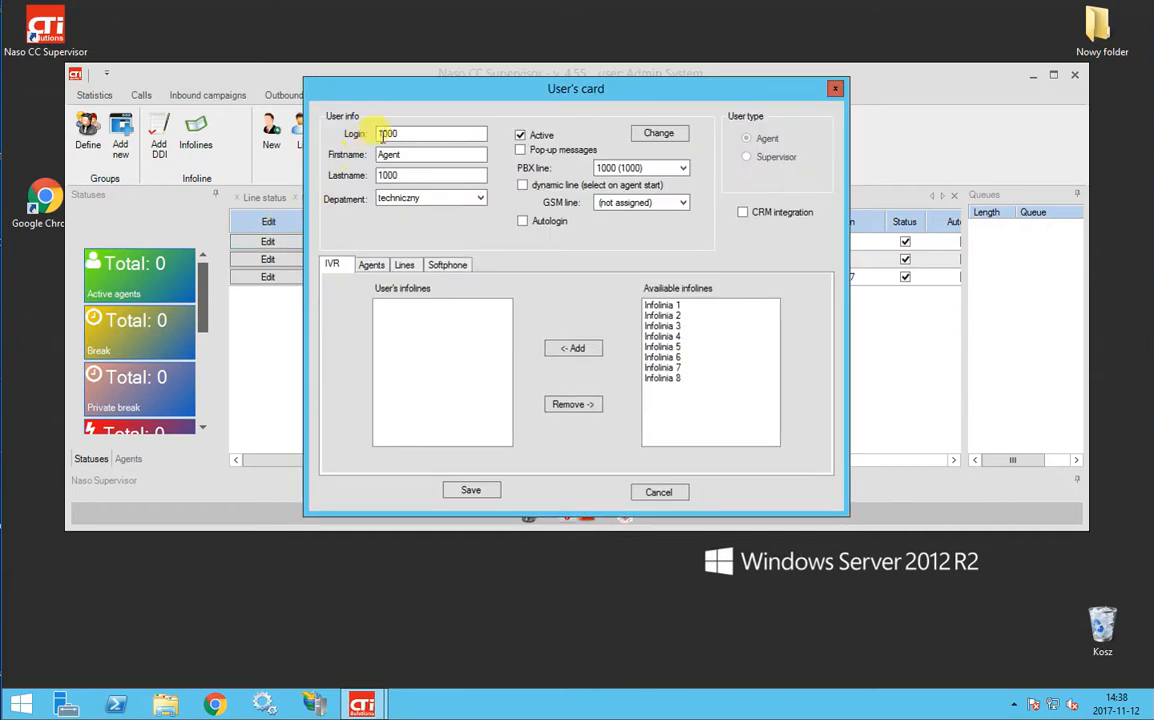
{"action": "left_click", "coordinate": [425, 155]}
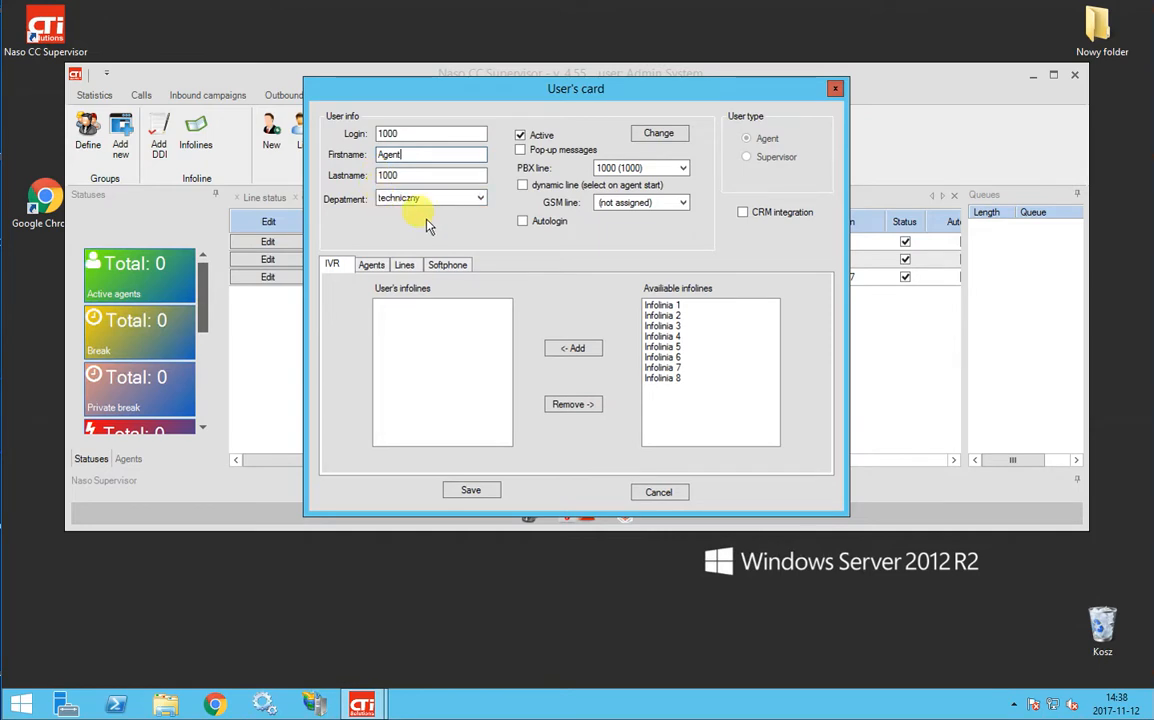
{"action": "left_click", "coordinate": [684, 168]}
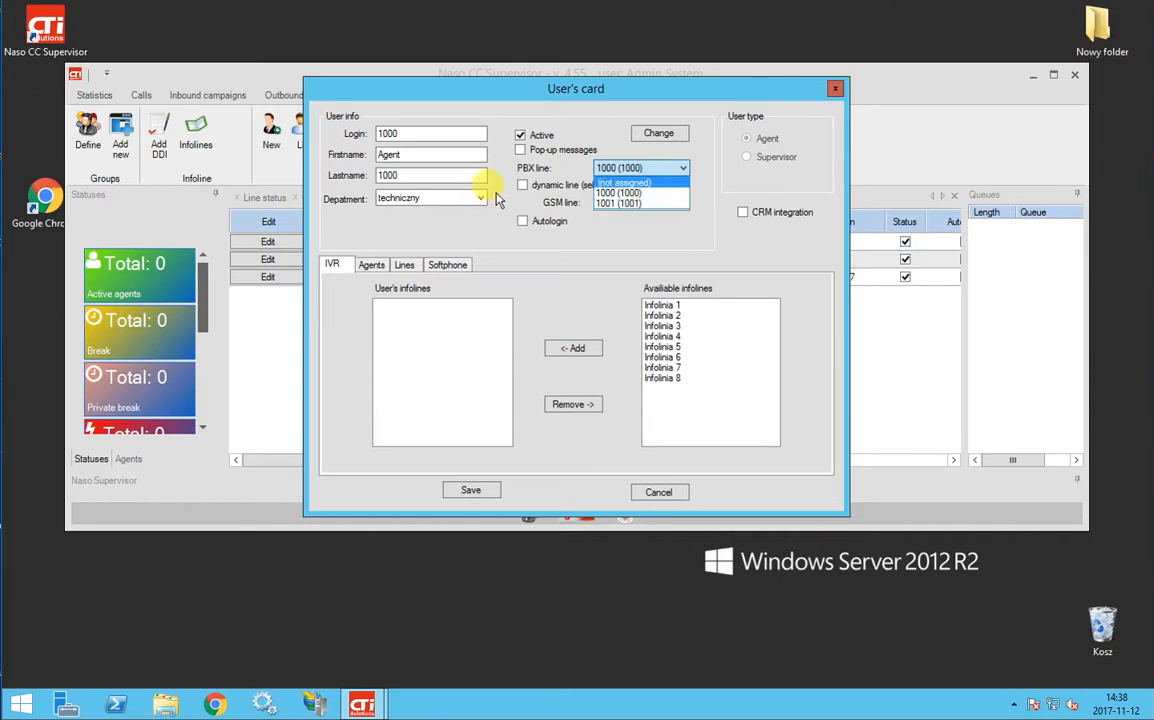
{"action": "left_click", "coordinate": [451, 182]}
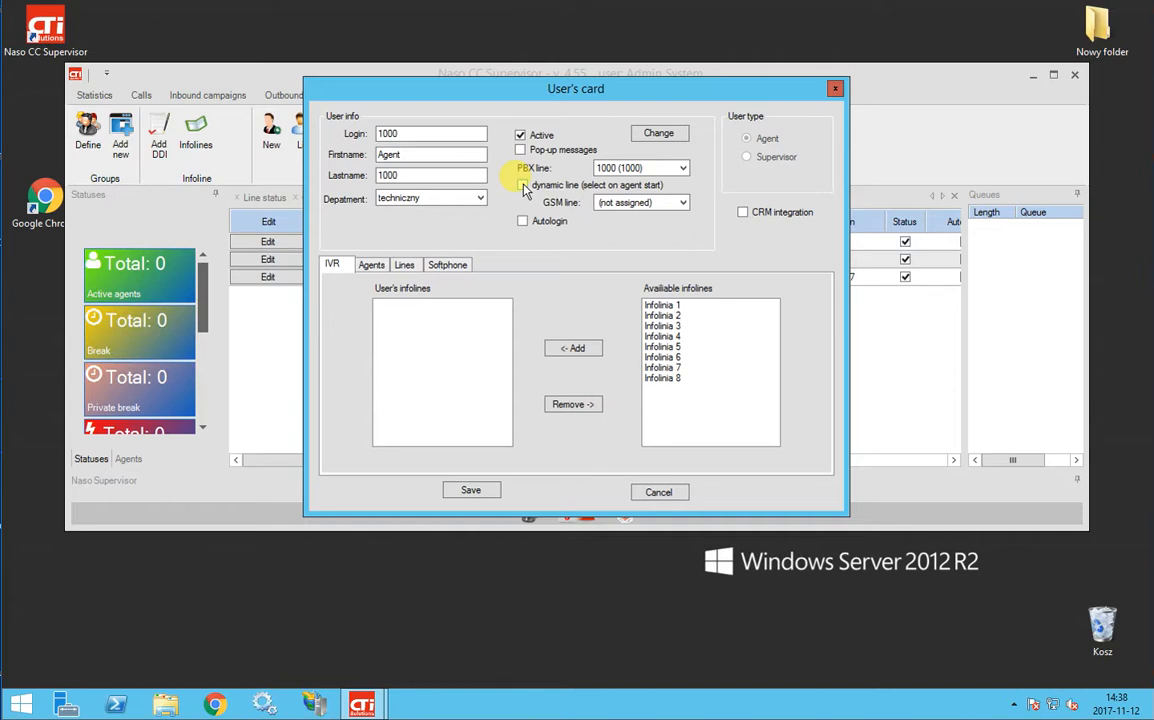
{"action": "left_click", "coordinate": [523, 187]}
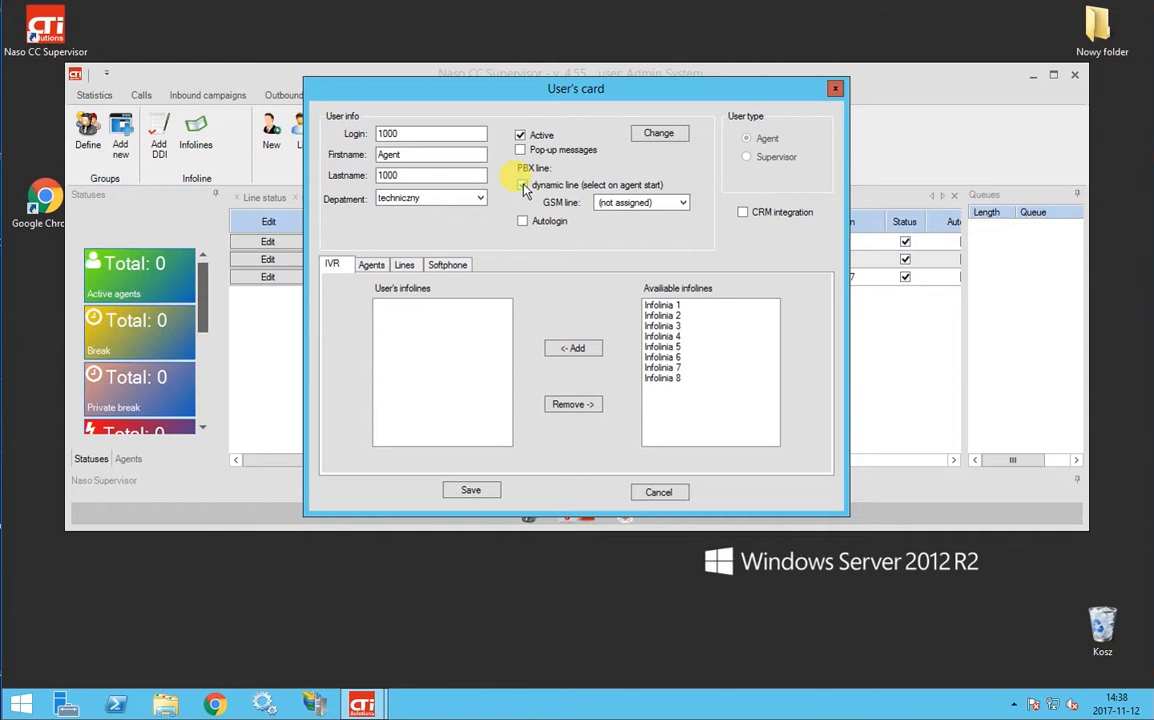
{"action": "left_click", "coordinate": [523, 186]}
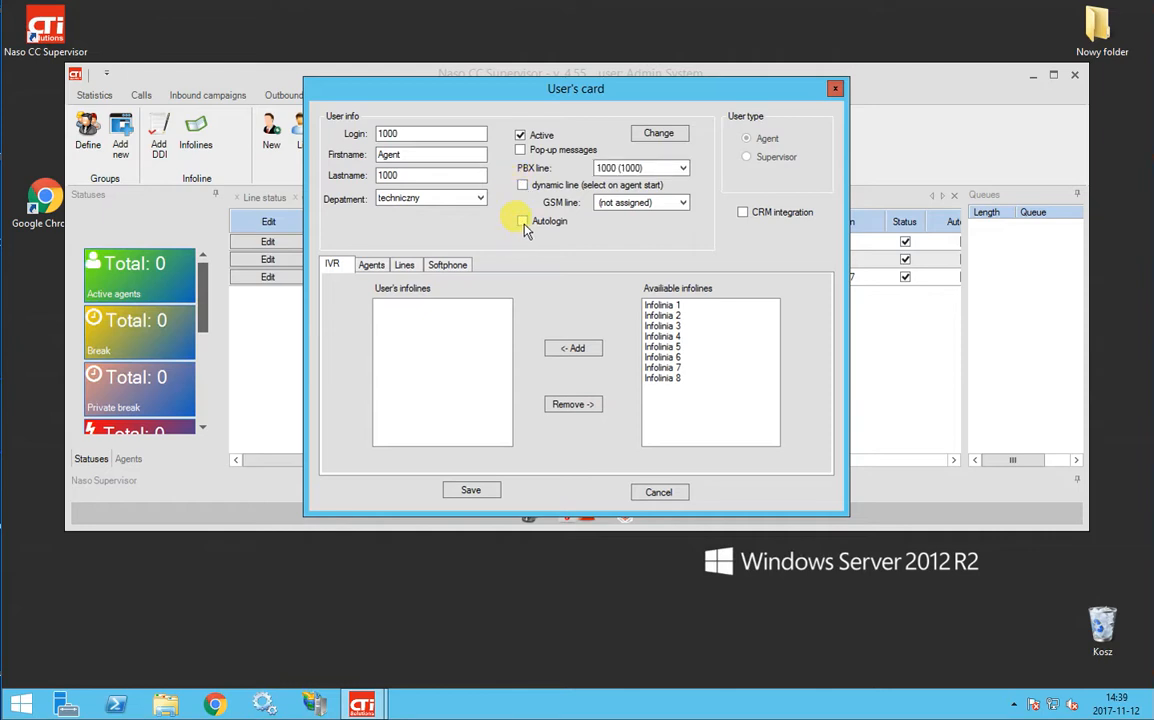
{"action": "left_click", "coordinate": [522, 222]}
{"action": "left_click", "coordinate": [616, 233]}
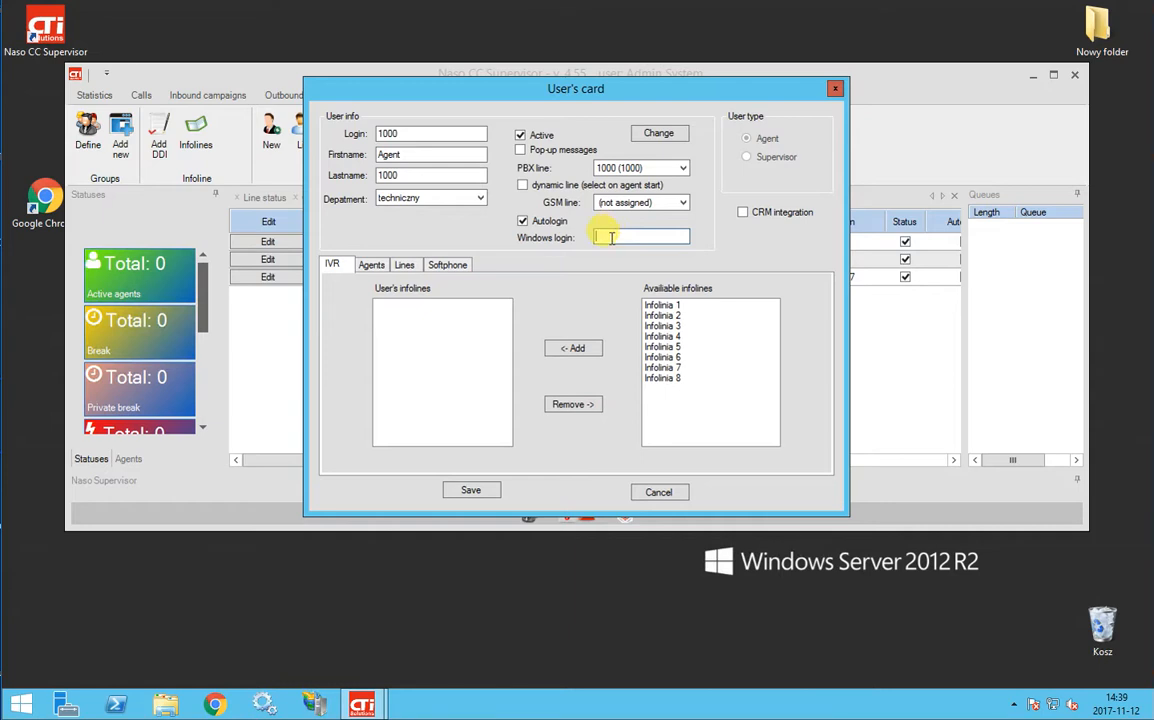
Review the Agents and Lines tabs of user 1000's card and save it
{"action": "left_click", "coordinate": [376, 268]}
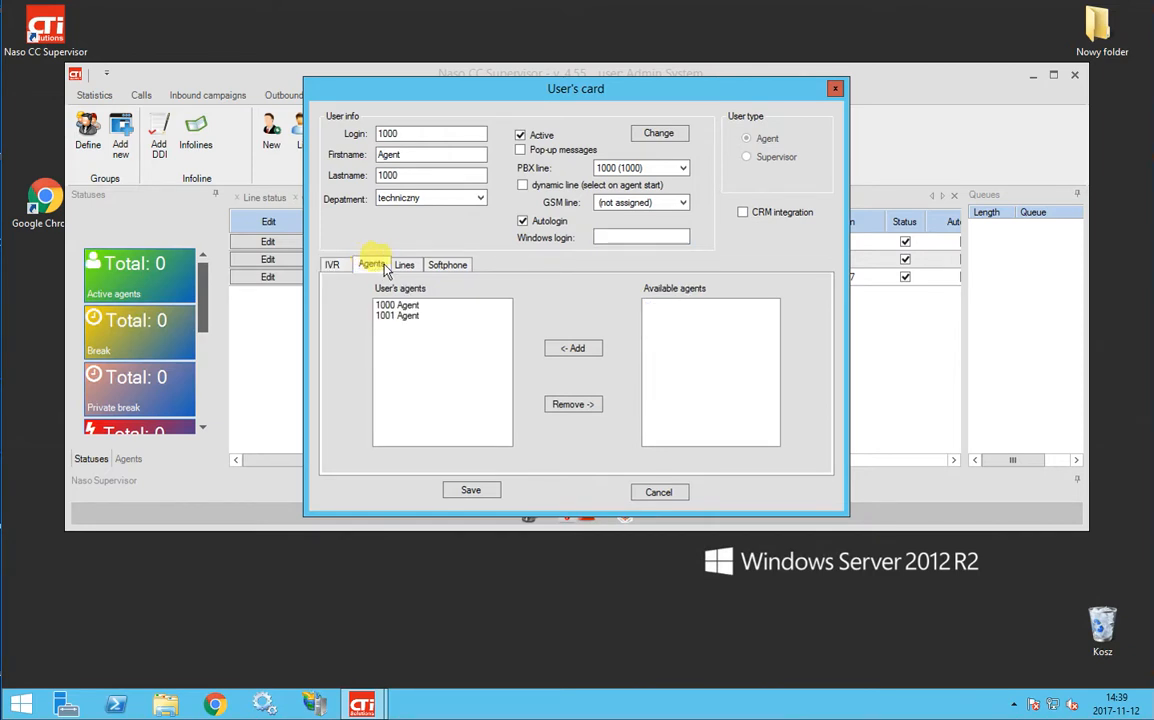
{"action": "left_click", "coordinate": [405, 265]}
{"action": "left_click", "coordinate": [386, 268]}
{"action": "left_click", "coordinate": [472, 492]}
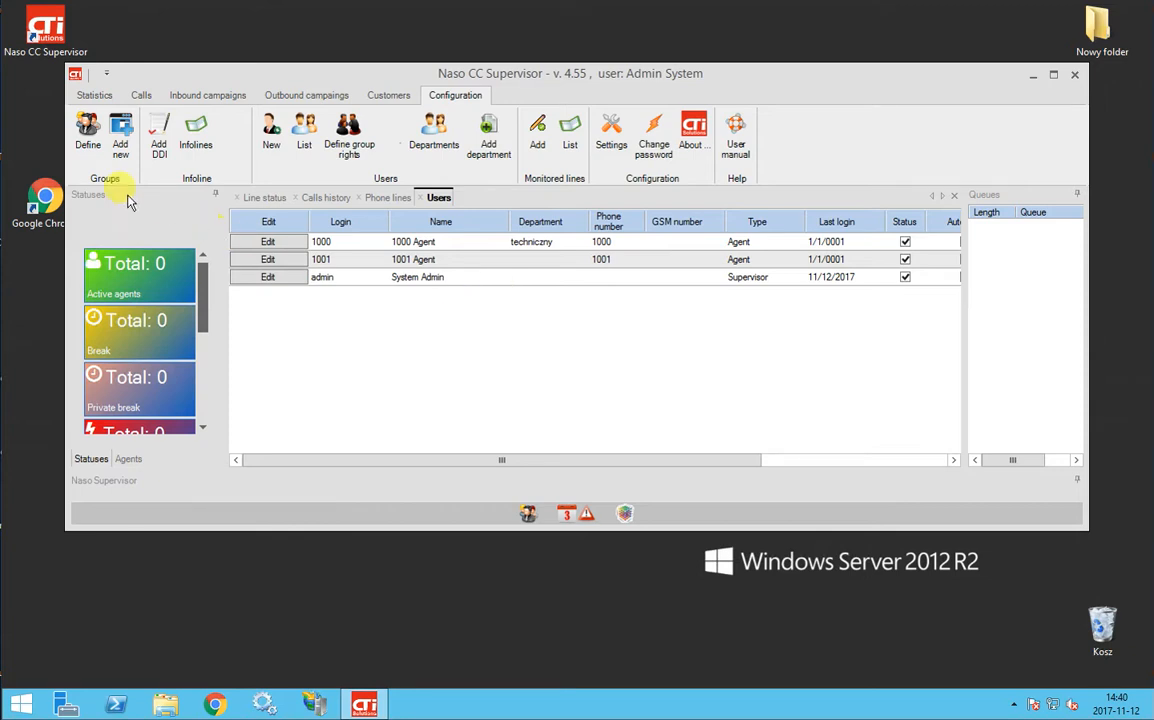
Show the hunt group list and open group 6500's extensions
{"action": "left_click", "coordinate": [90, 130]}
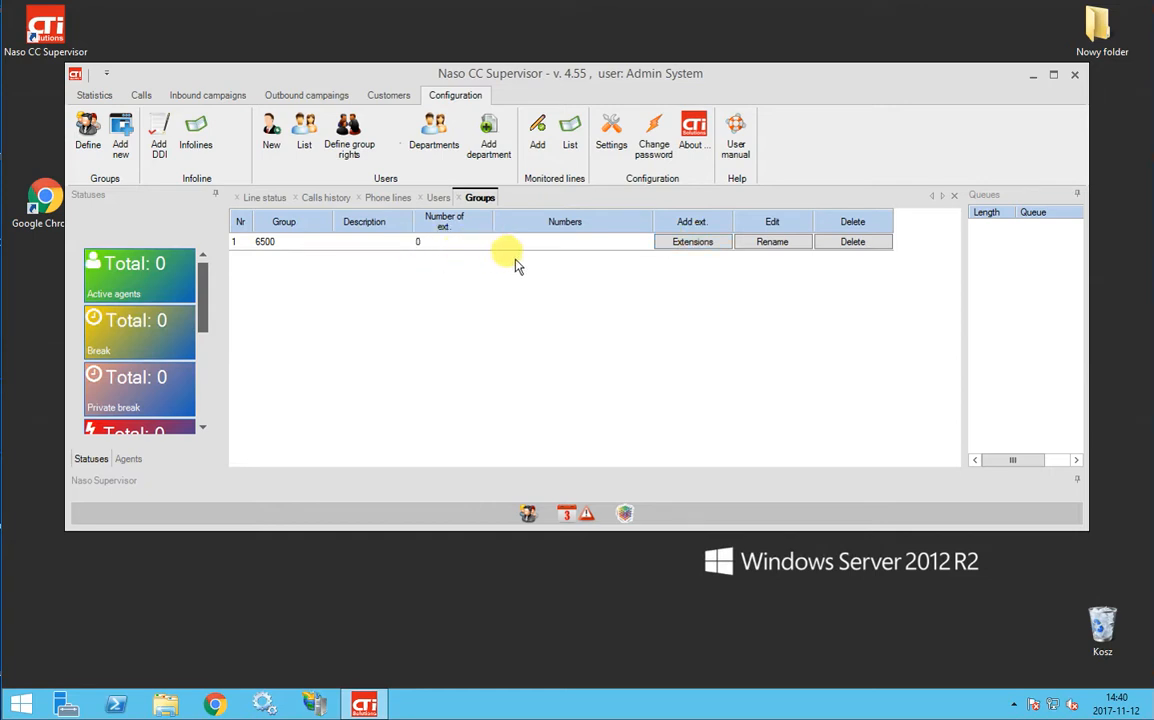
{"action": "left_click", "coordinate": [690, 240]}
Add extension 1000 to hunt group 6500 and close the editor
{"action": "left_click", "coordinate": [578, 405]}
{"action": "left_click", "coordinate": [567, 420]}
{"action": "left_click", "coordinate": [660, 405]}
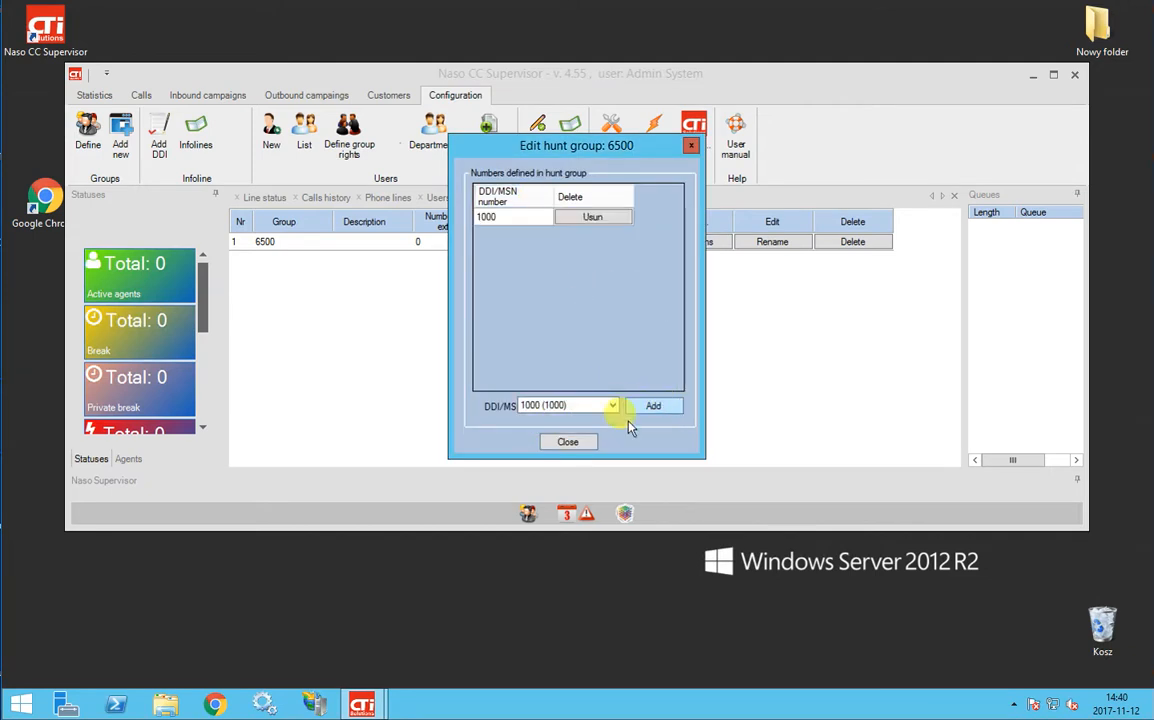
{"action": "left_click", "coordinate": [568, 442]}
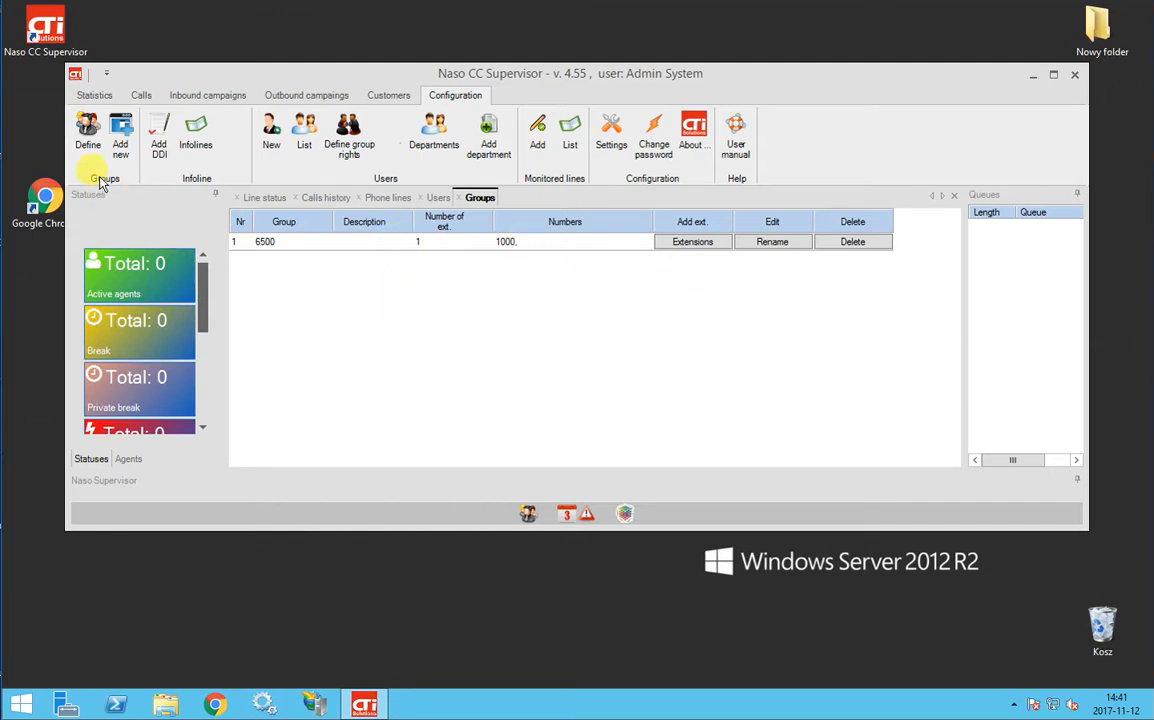
Create a new hunt group named 6501 with description 'test'
{"action": "left_click", "coordinate": [118, 138]}
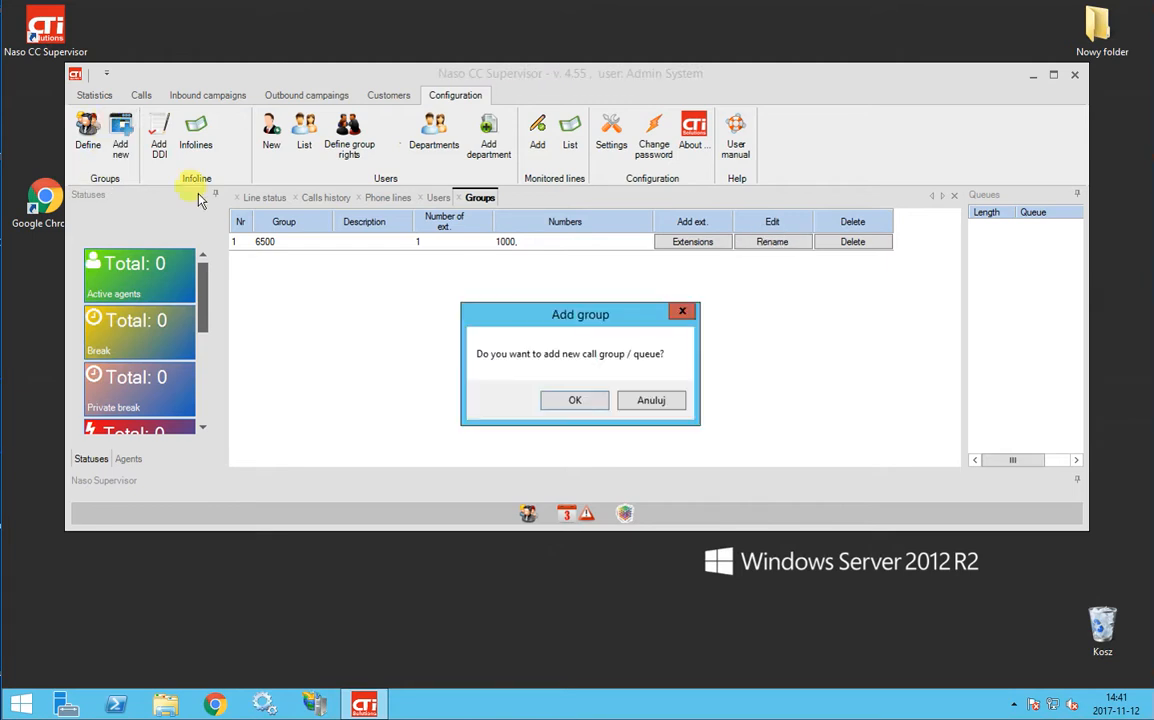
{"action": "left_click", "coordinate": [575, 401]}
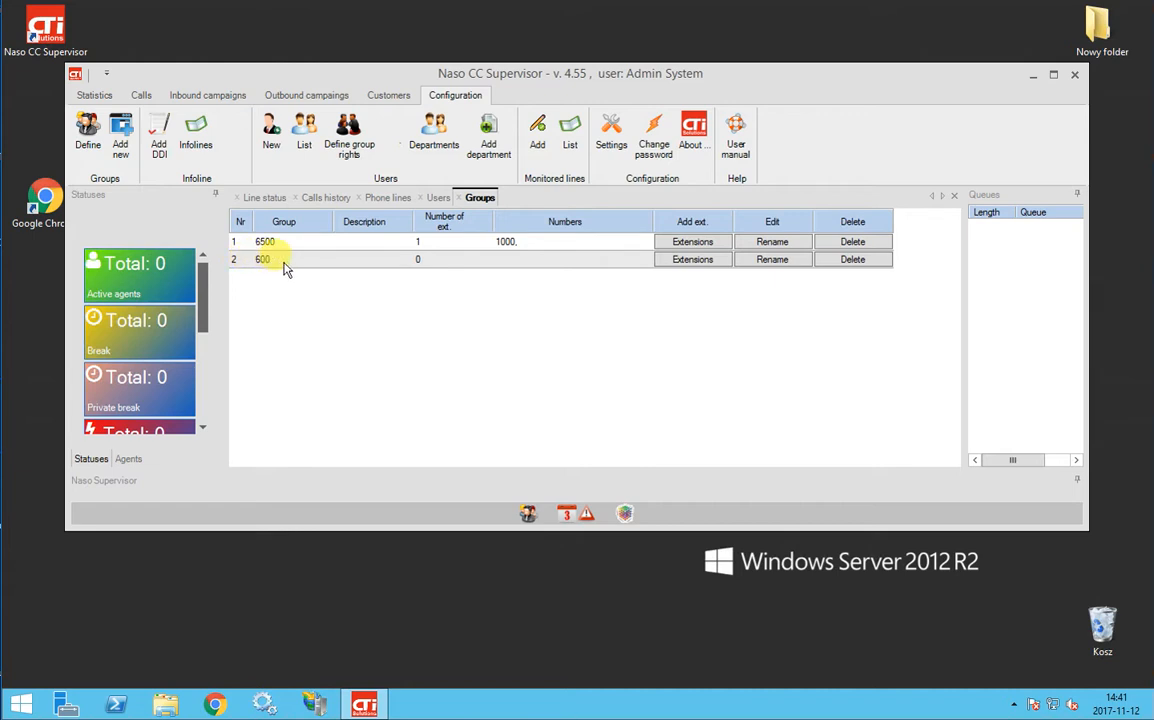
{"action": "left_click", "coordinate": [795, 264]}
{"action": "left_click", "coordinate": [603, 281]}
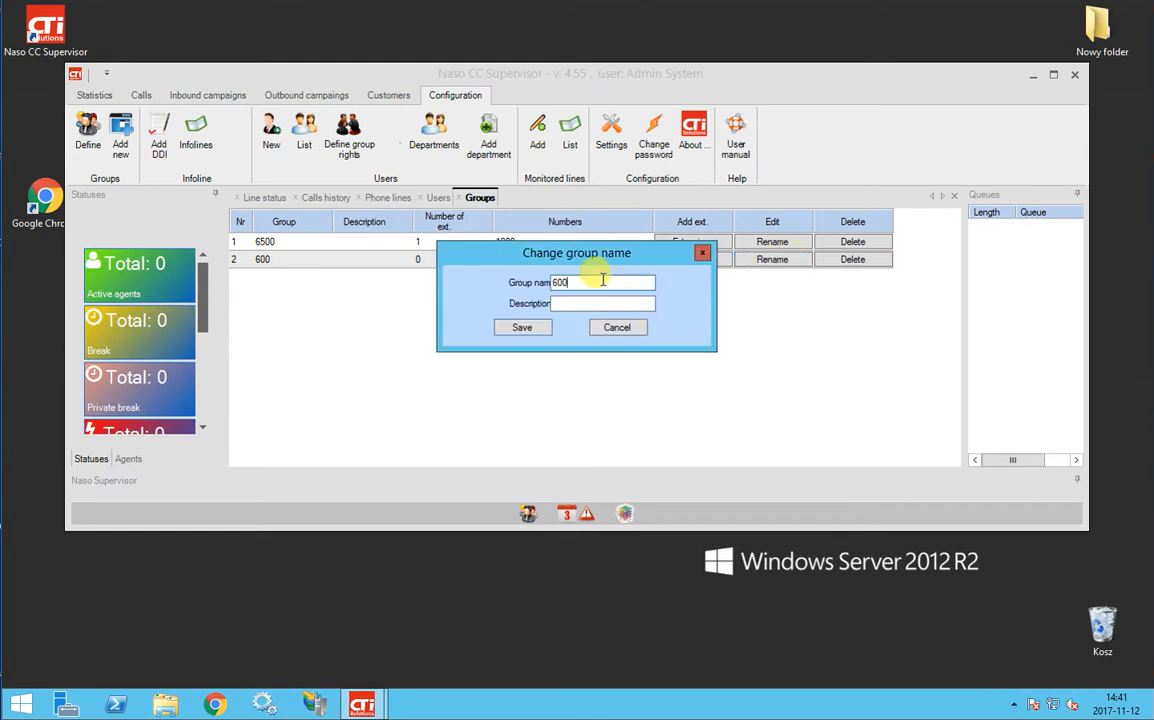
{"action": "key", "text": "BackSpace"}
{"action": "key", "text": "BackSpace"}
{"action": "type", "text": "501"}
{"action": "key", "text": "Tab"}
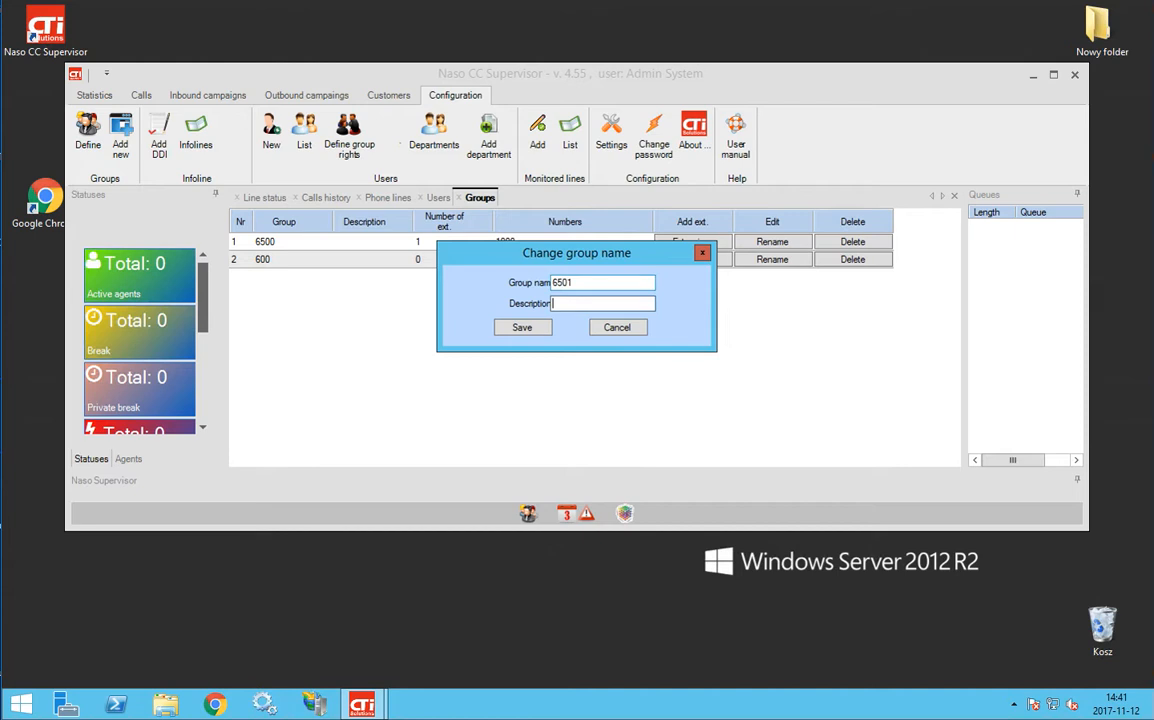
{"action": "type", "text": "test"}
{"action": "left_click", "coordinate": [522, 330]}
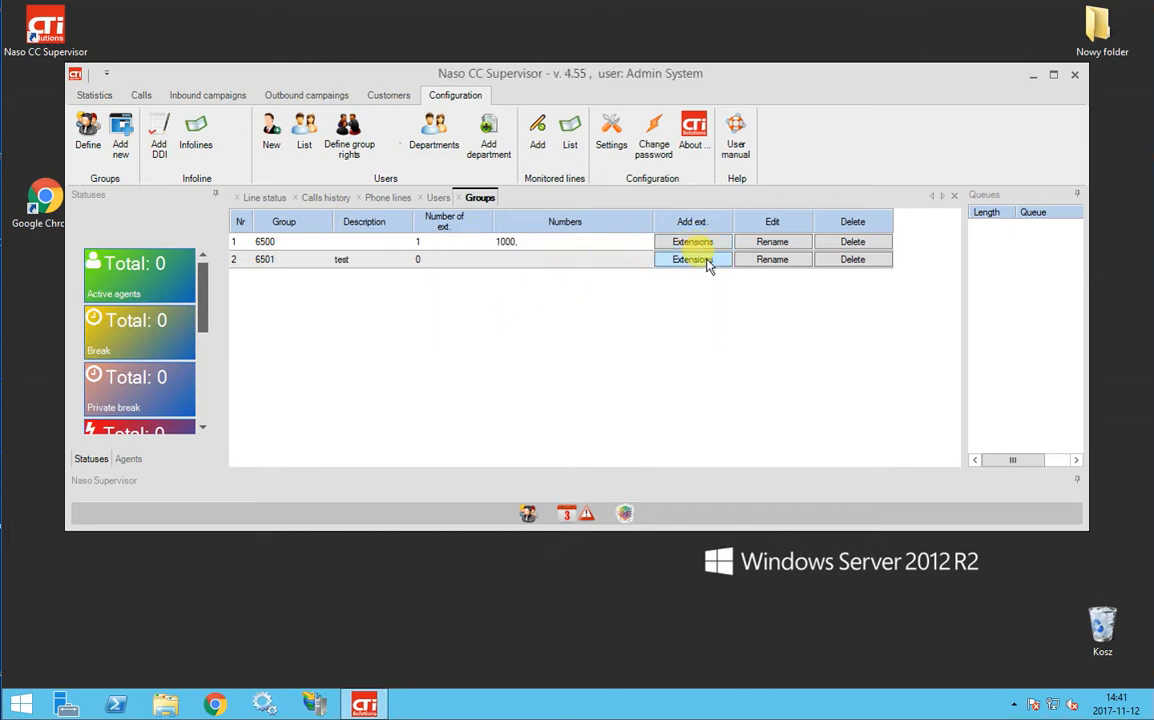
Add extension 1001 to hunt group 6501 and close the editor
{"action": "left_click", "coordinate": [692, 259]}
{"action": "left_click", "coordinate": [610, 405]}
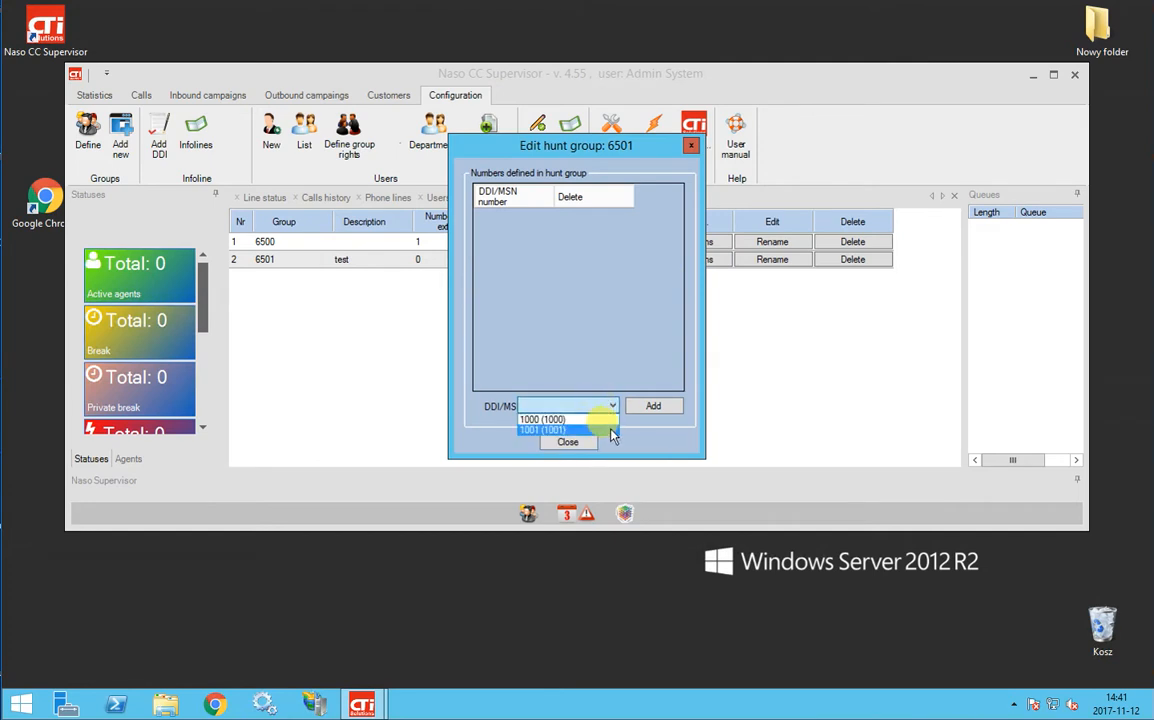
{"action": "left_click", "coordinate": [598, 419]}
{"action": "left_click", "coordinate": [652, 405]}
{"action": "left_click", "coordinate": [567, 441]}
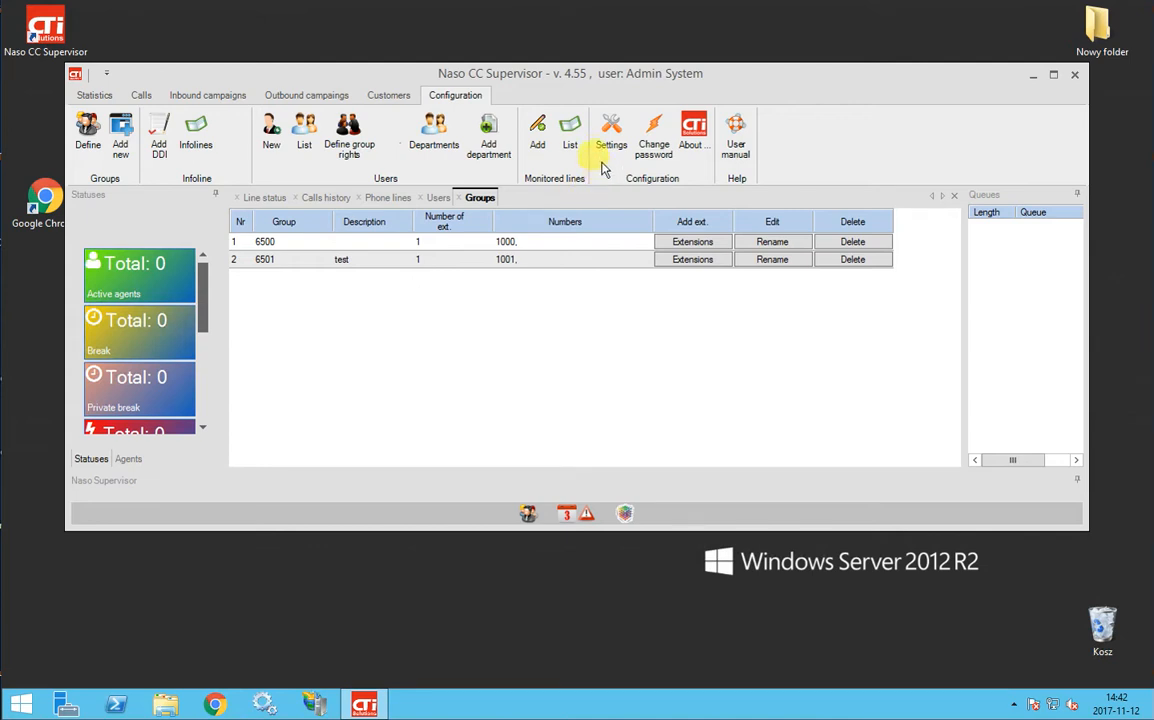
Add a new agent status named 'break 1' in the server configuration
{"action": "left_click", "coordinate": [603, 130]}
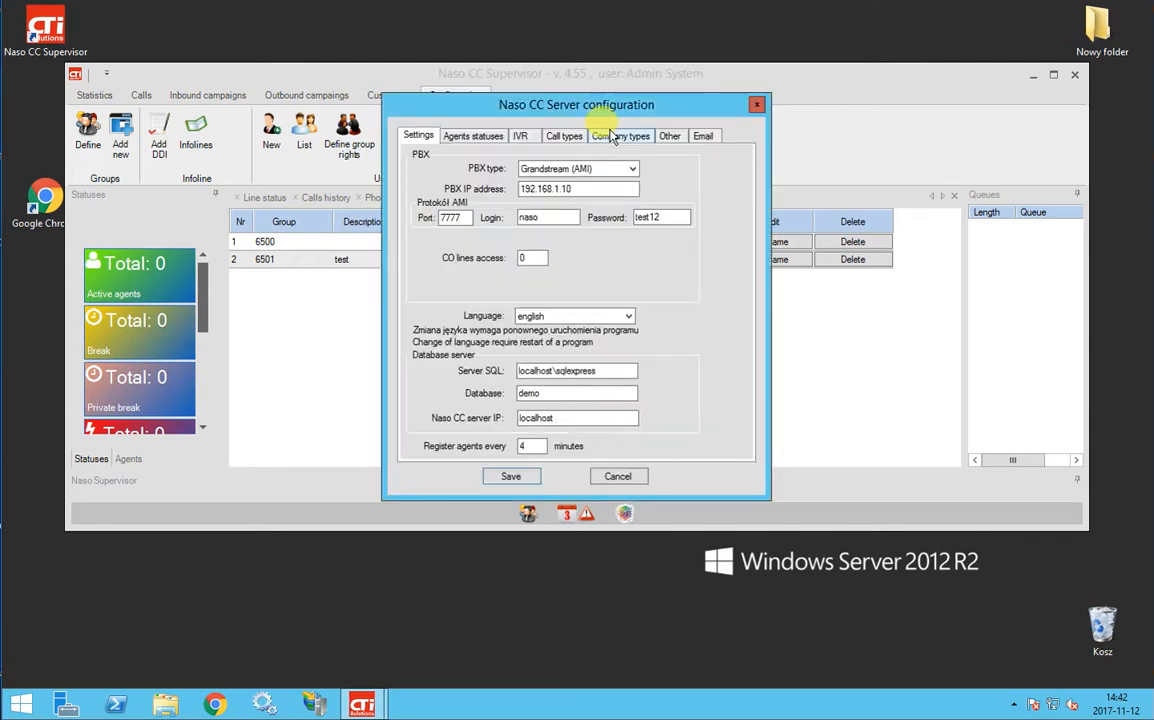
{"action": "left_click", "coordinate": [481, 139]}
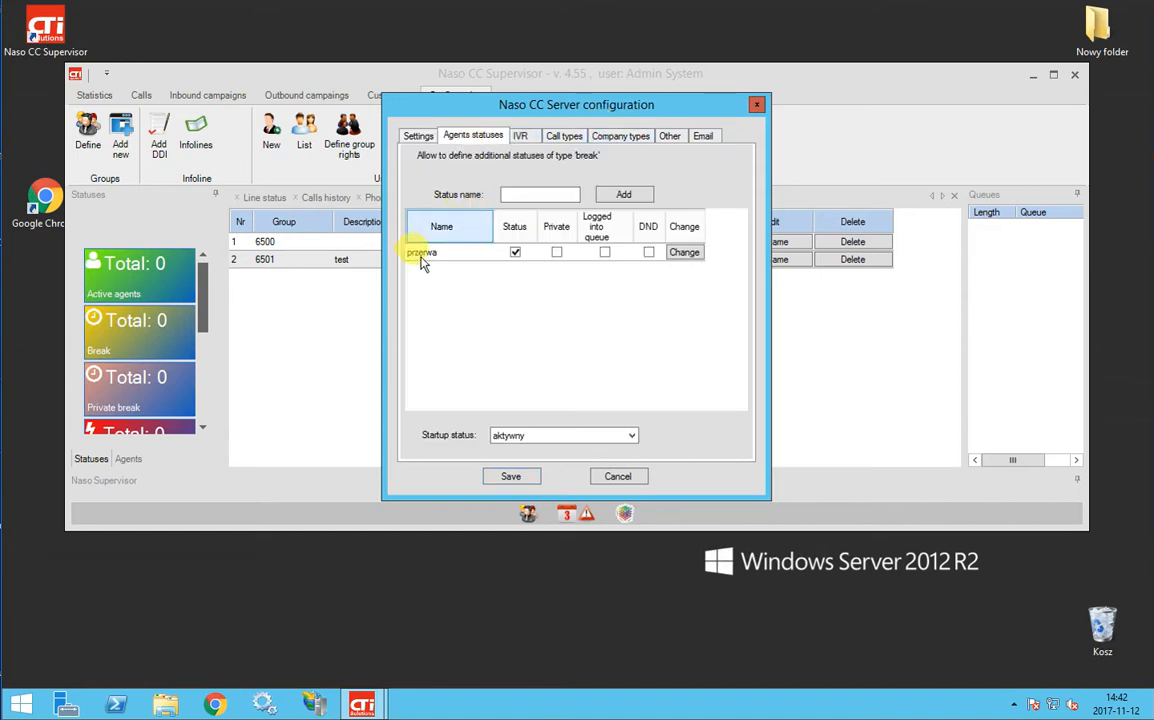
{"action": "left_click", "coordinate": [535, 192]}
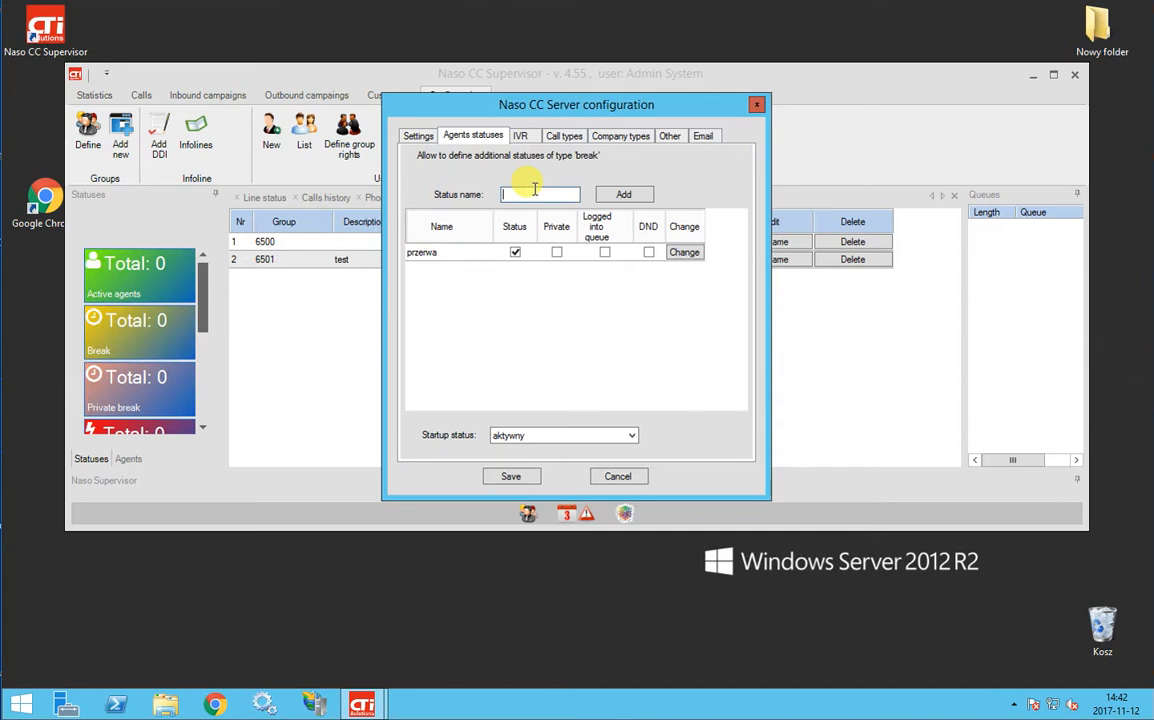
{"action": "type", "text": "break 1"}
{"action": "left_click", "coordinate": [602, 192]}
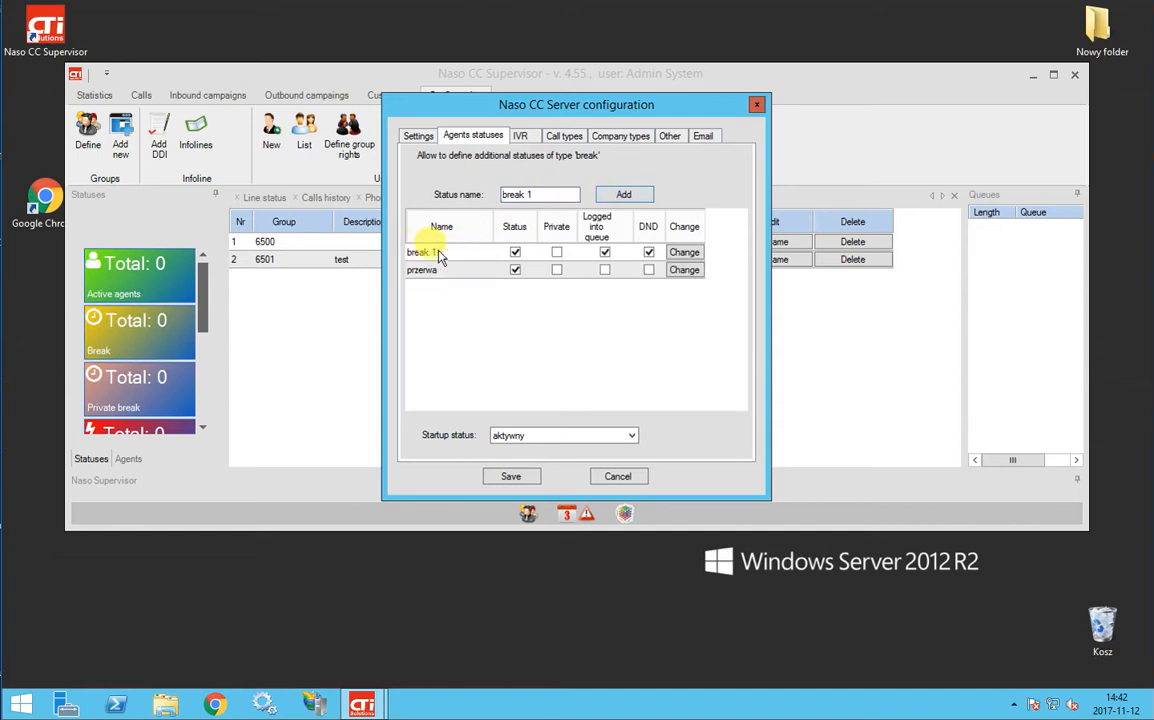
Keep agents on 'break 1' logged into queues, leave startup status aktywny, and save
{"action": "left_click", "coordinate": [685, 252]}
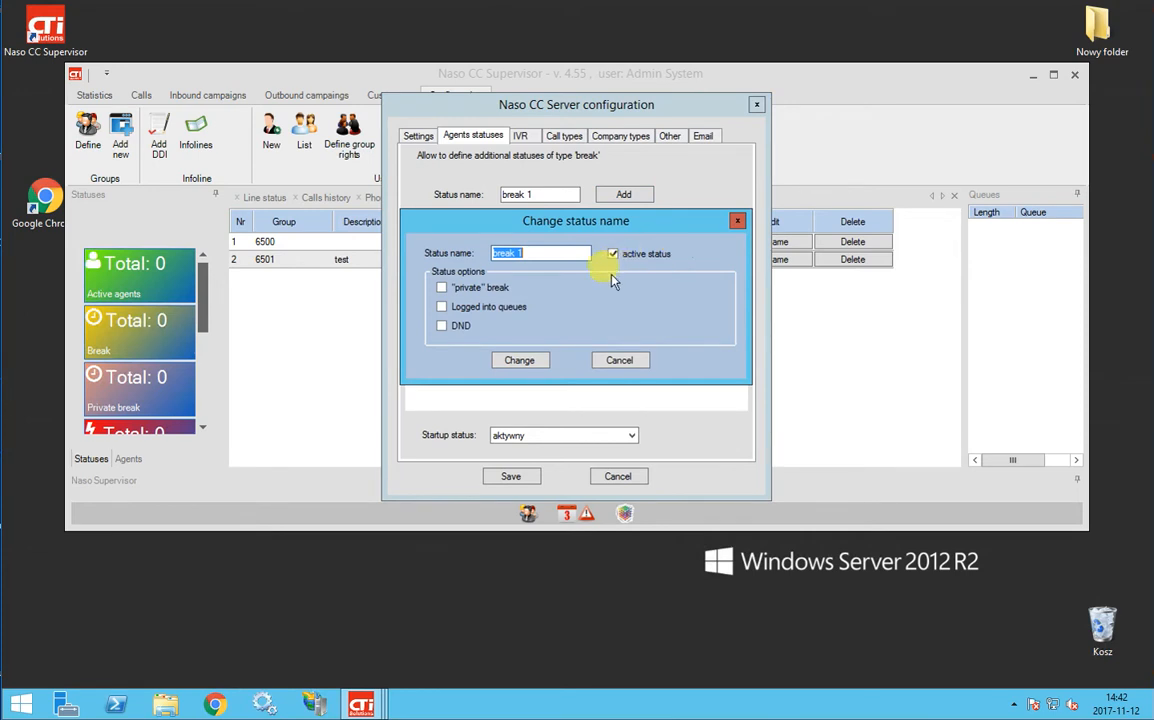
{"action": "left_click", "coordinate": [503, 288]}
{"action": "left_click", "coordinate": [507, 288]}
{"action": "left_click", "coordinate": [494, 308]}
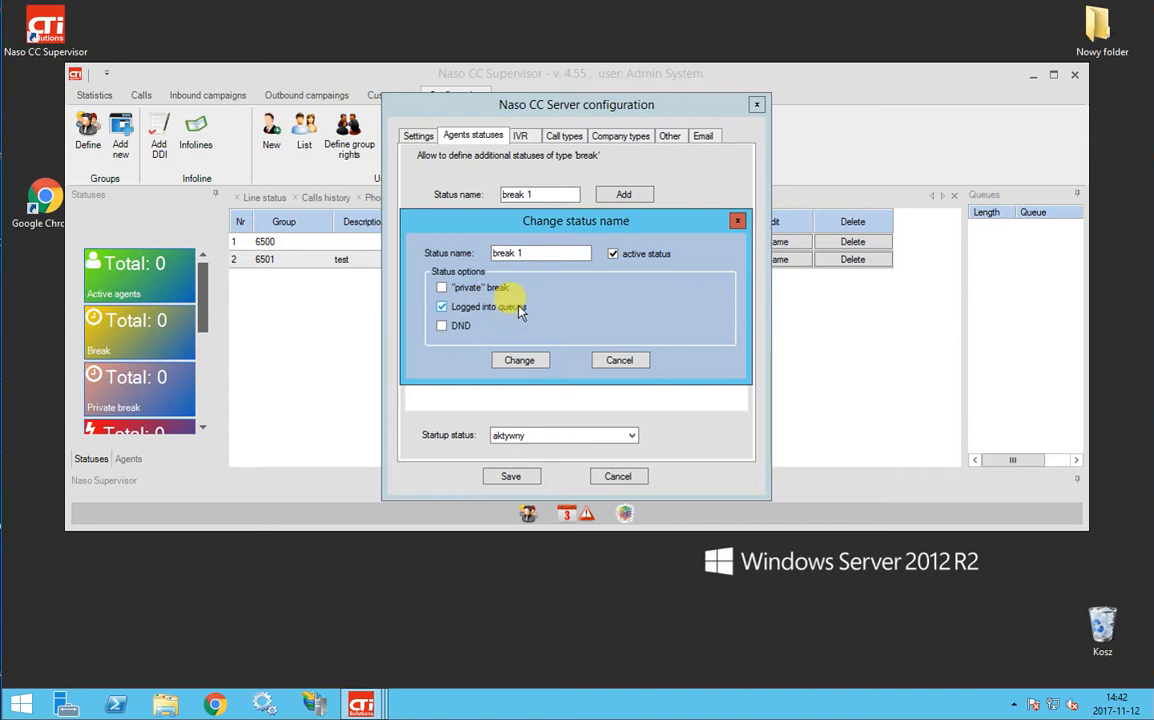
{"action": "left_click", "coordinate": [533, 365]}
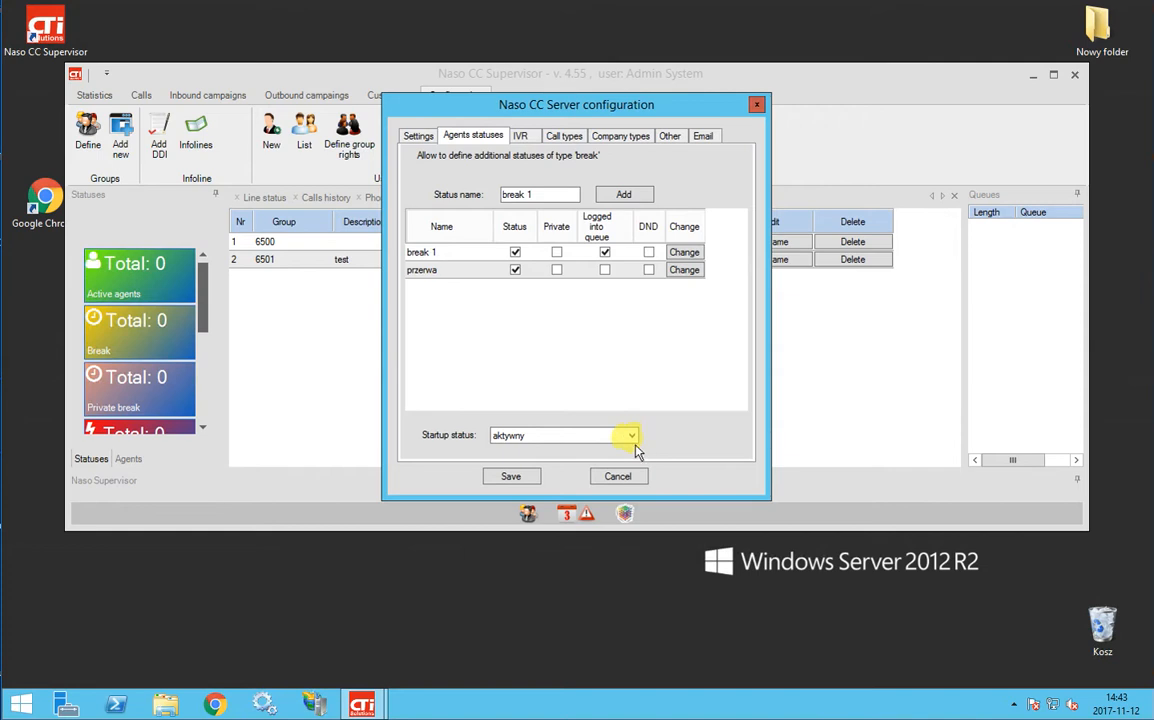
{"action": "left_click", "coordinate": [633, 437]}
{"action": "left_click", "coordinate": [634, 425]}
{"action": "left_click", "coordinate": [530, 477]}
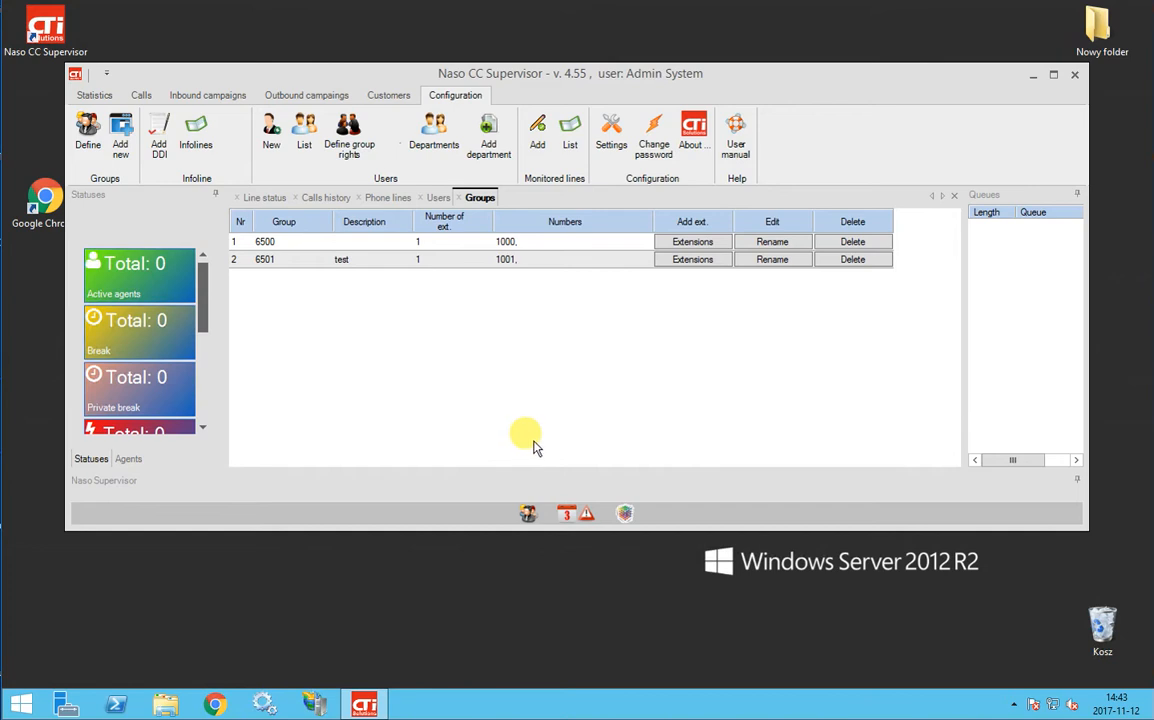
Add 'service' to the call types after Zamówienie and Serwis, and save the configuration
{"action": "left_click", "coordinate": [601, 133]}
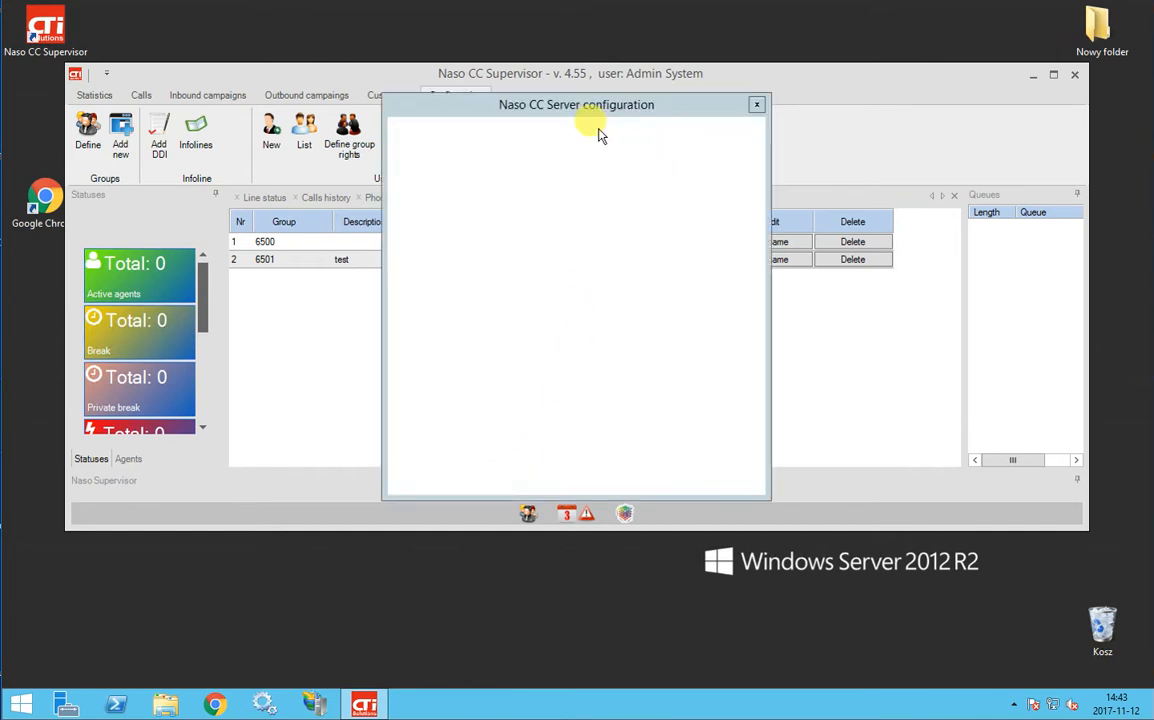
{"action": "left_click", "coordinate": [577, 139]}
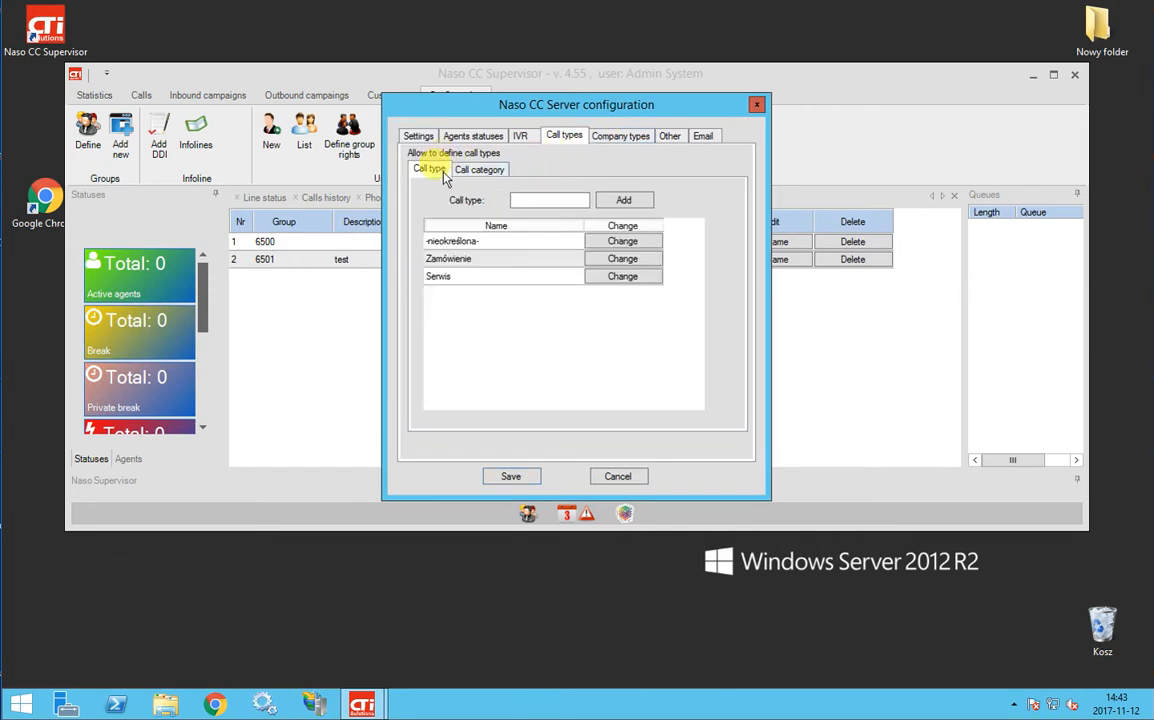
{"action": "left_click", "coordinate": [495, 170]}
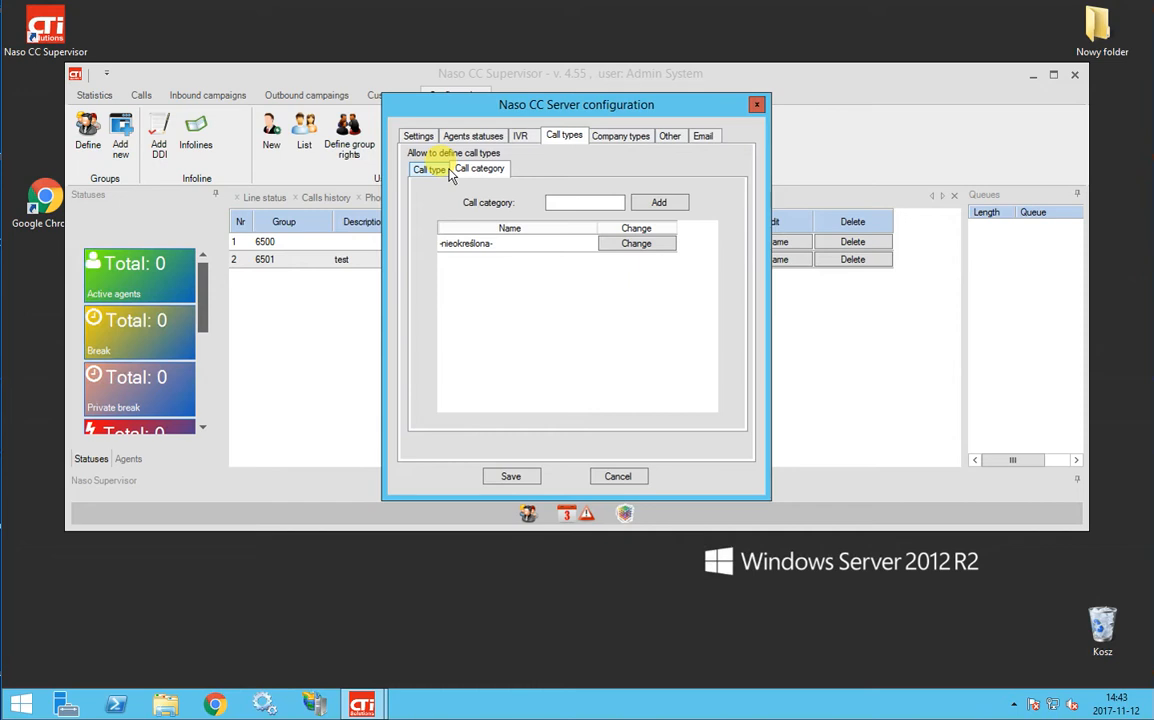
{"action": "left_click", "coordinate": [433, 172]}
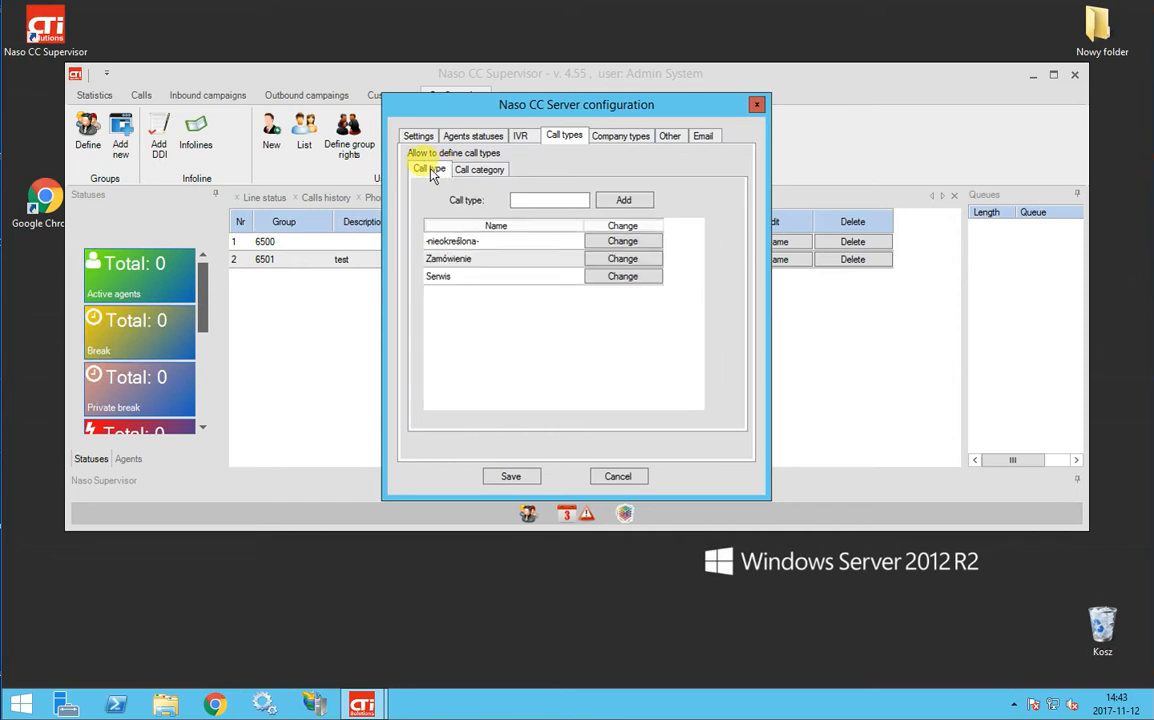
{"action": "left_click", "coordinate": [540, 196]}
{"action": "type", "text": "sevis"}
{"action": "key", "text": "BackSpace"}
{"action": "key", "text": "BackSpace"}
{"action": "key", "text": "BackSpace"}
{"action": "type", "text": "rvice"}
{"action": "left_click", "coordinate": [618, 201]}
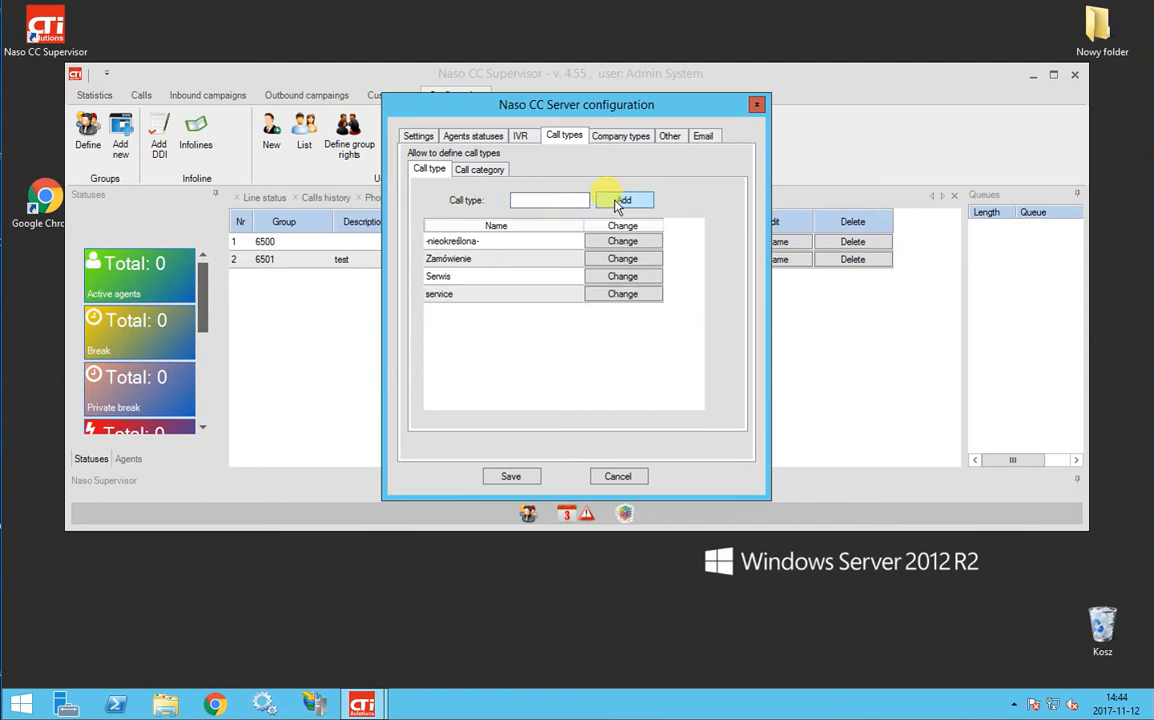
{"action": "left_click", "coordinate": [482, 171]}
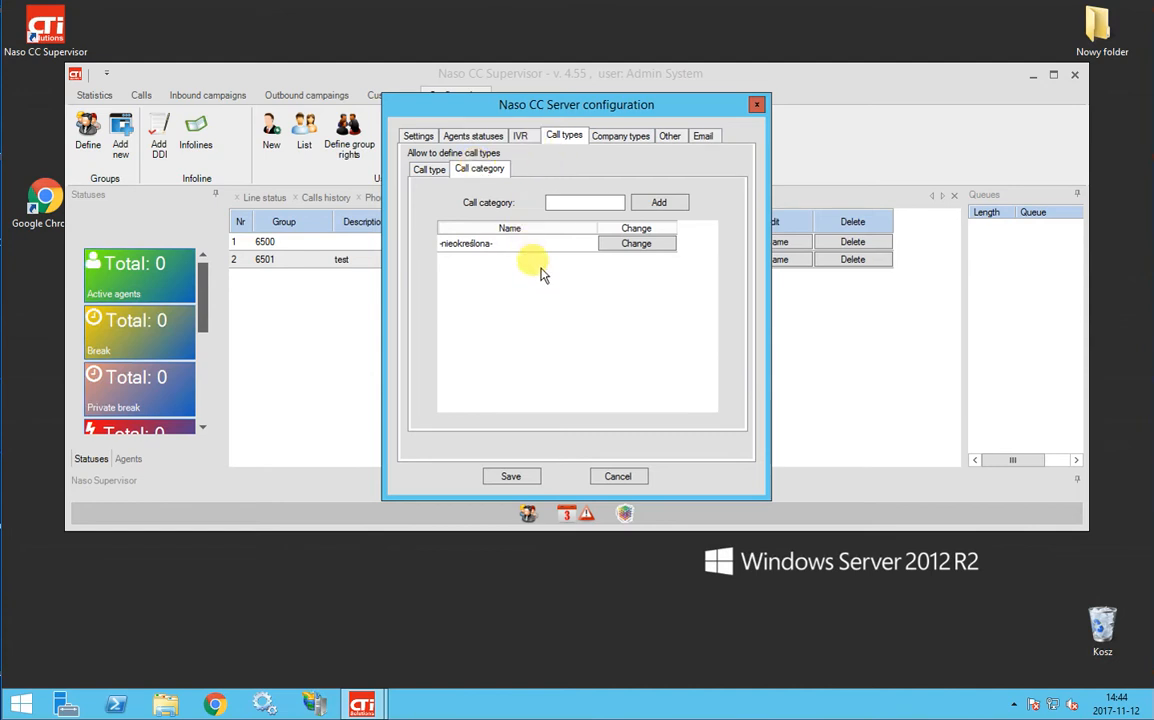
{"action": "left_click", "coordinate": [519, 478]}
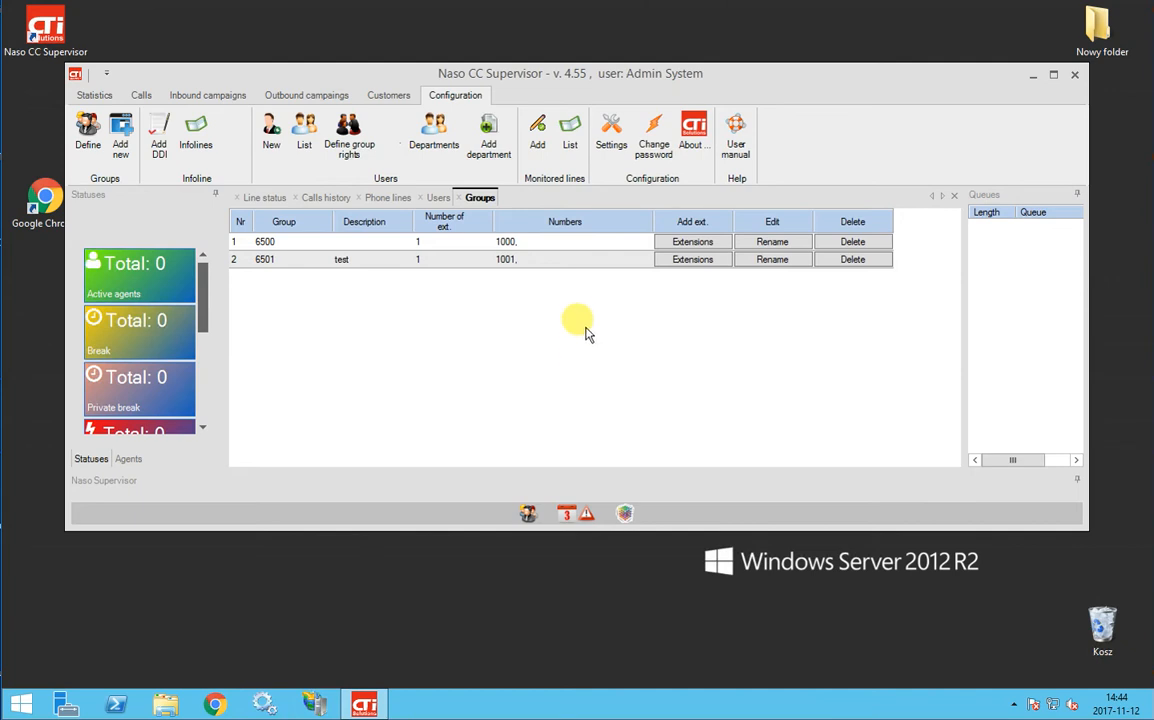
Clear the 0 from CO lines access in the server settings and save the configuration
{"action": "left_click", "coordinate": [609, 124]}
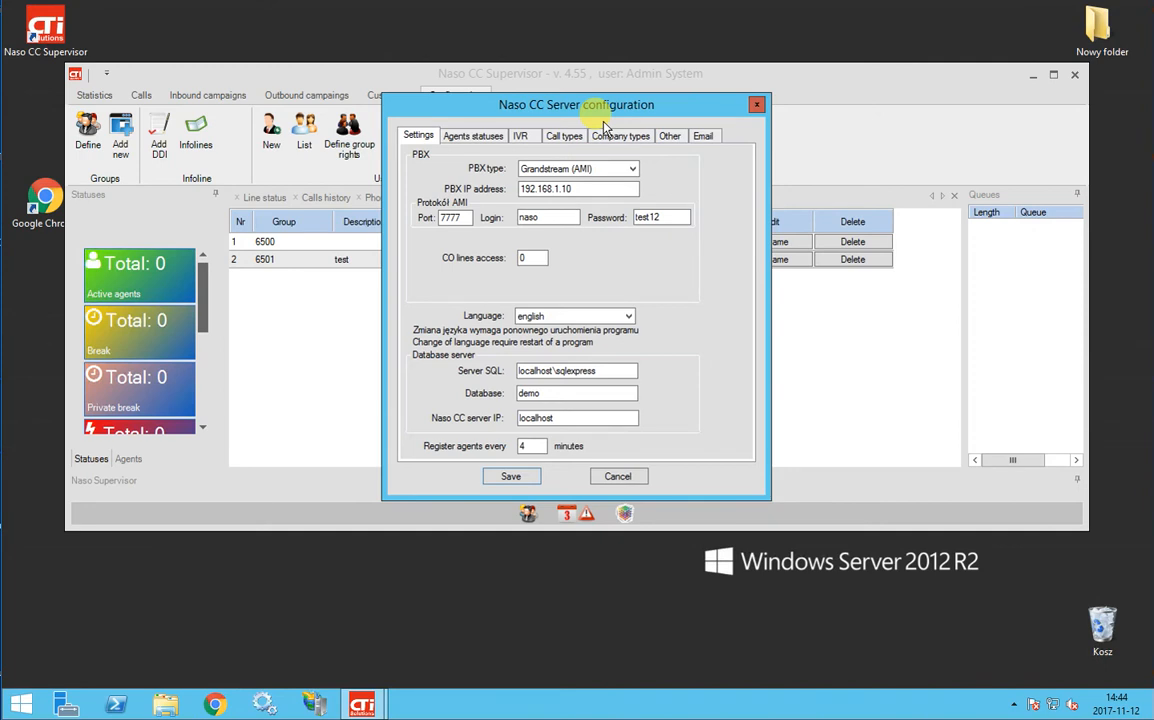
{"action": "left_click", "coordinate": [541, 257]}
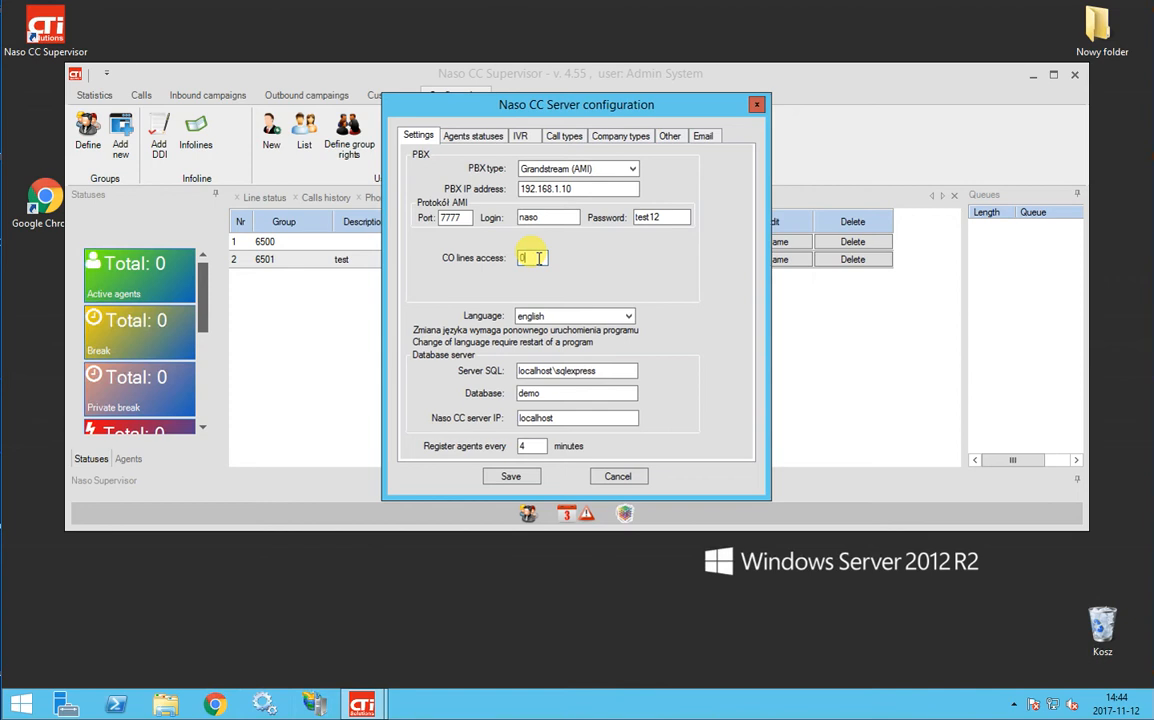
{"action": "key", "text": "BackSpace"}
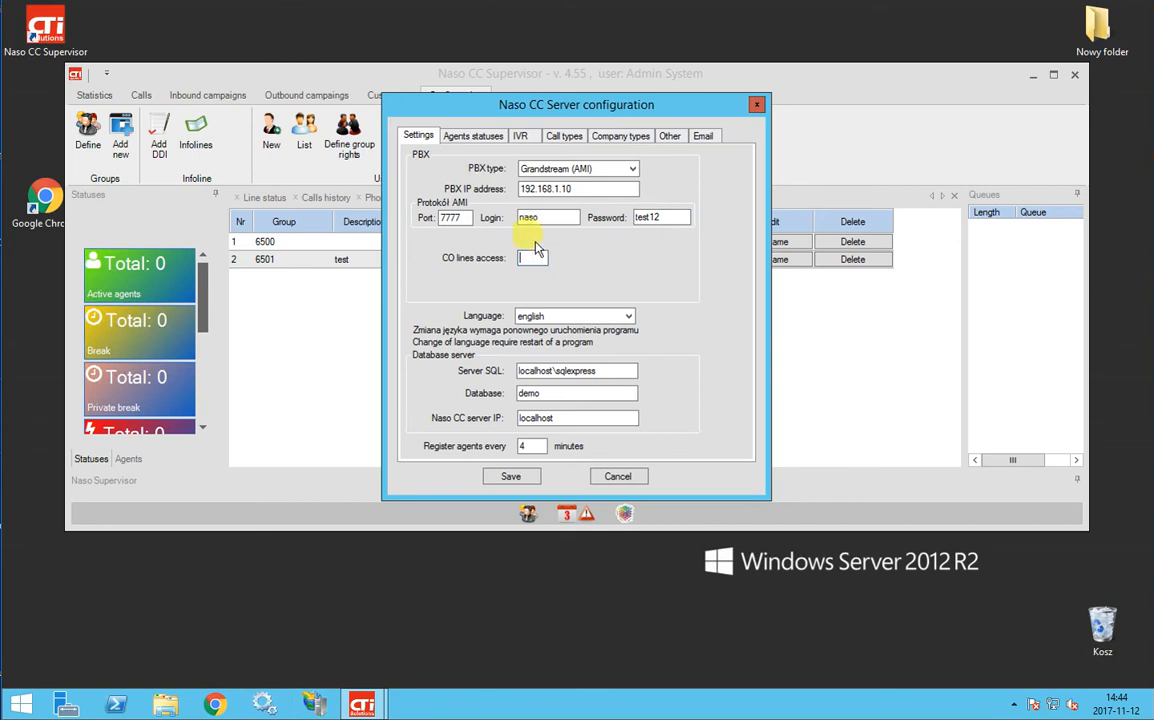
{"action": "left_click", "coordinate": [511, 477]}
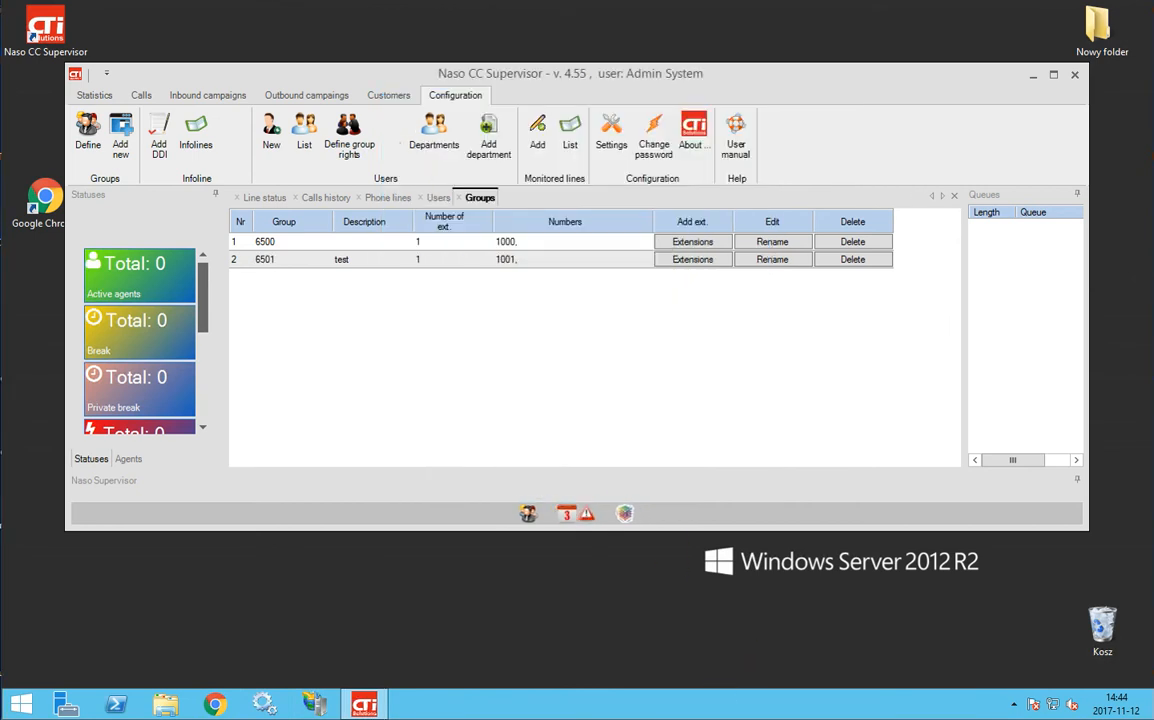